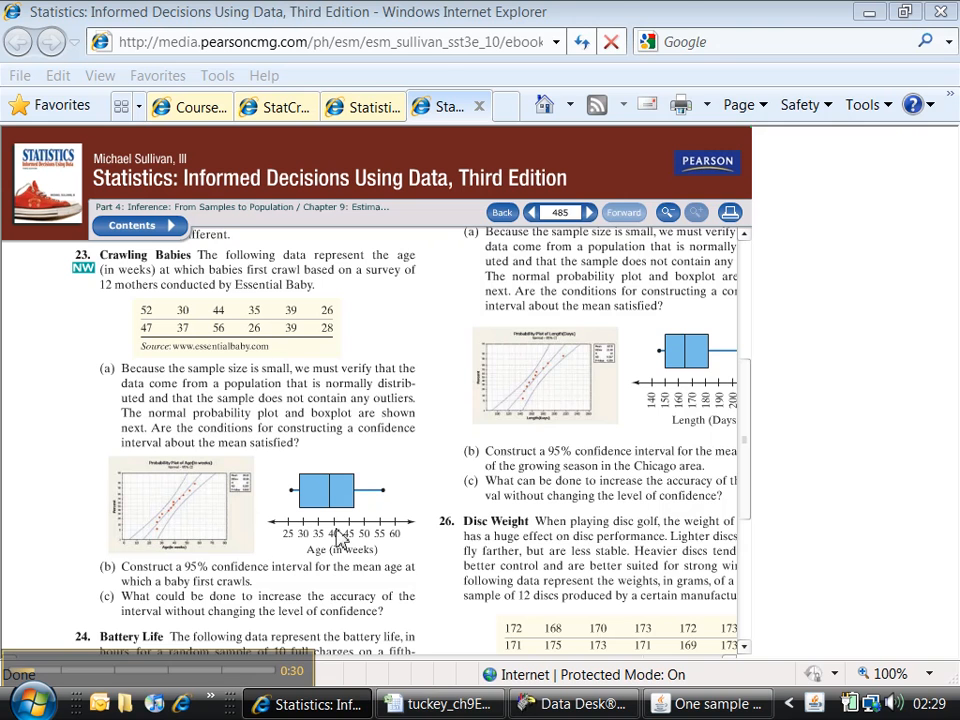
Step: Switch to the tuckey_ch9Excel workbook and review the first-crawl ages in column A of the 9.2 #23 sheet
click(442, 704)
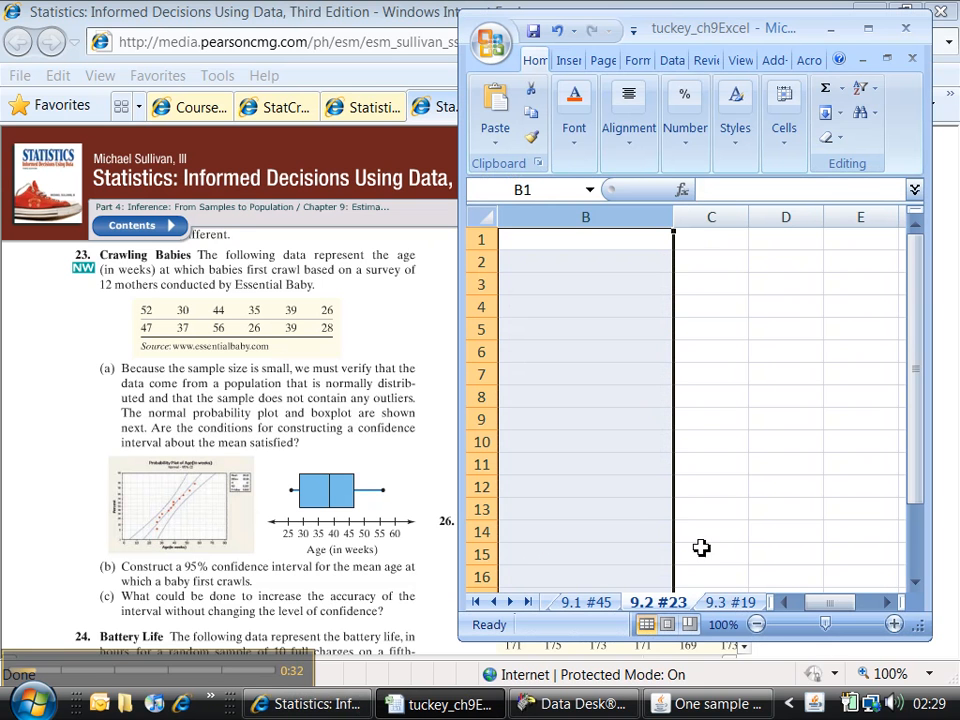
drag(826, 603, 810, 603)
click(751, 352)
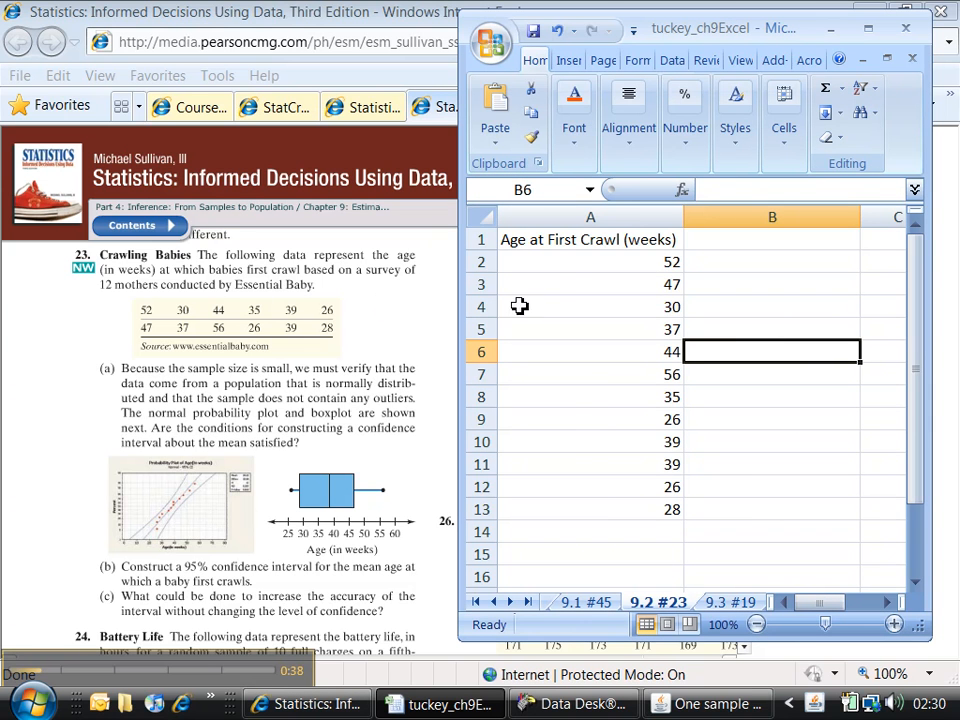
click(750, 260)
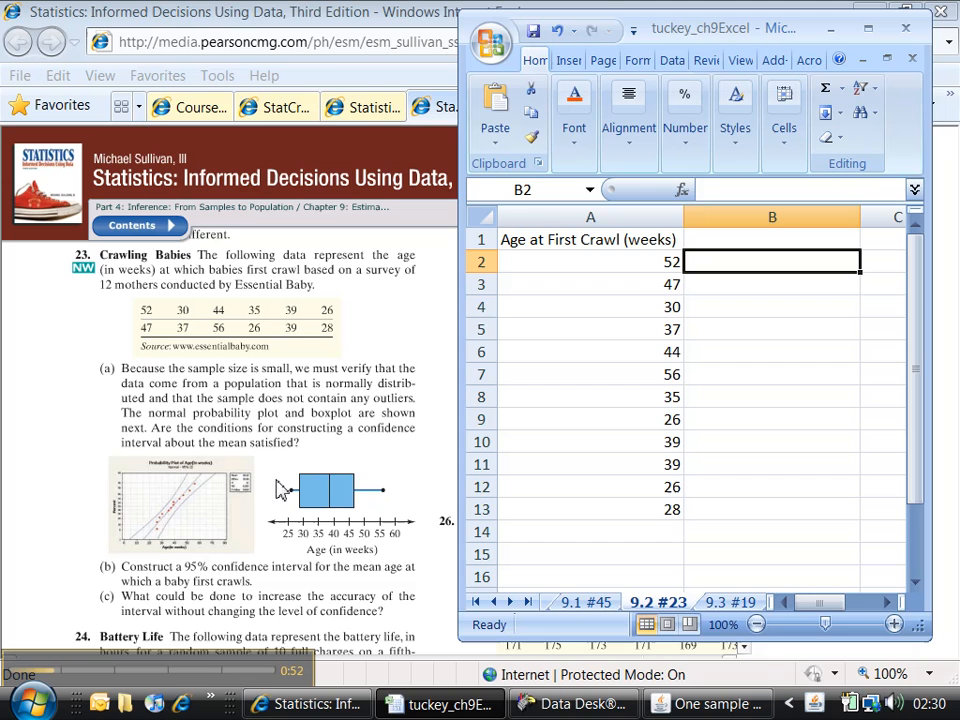
Step: Switch to the online textbook and read the conditions and bounds for a confidence interval with σ unknown, ending on exercise 23
click(350, 107)
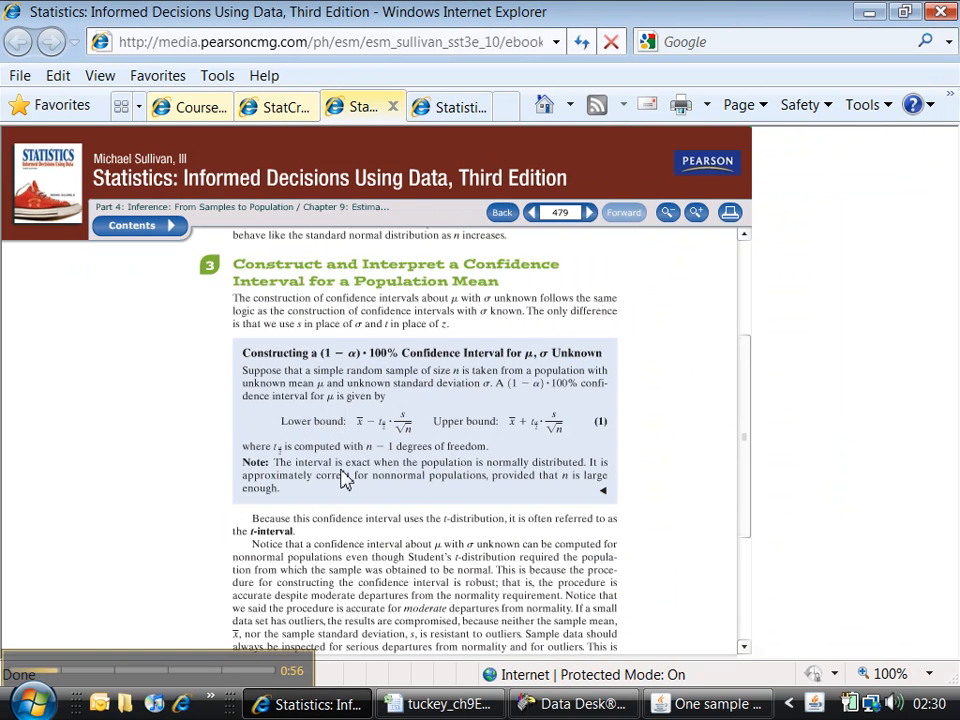
scroll(347, 480, down, 1)
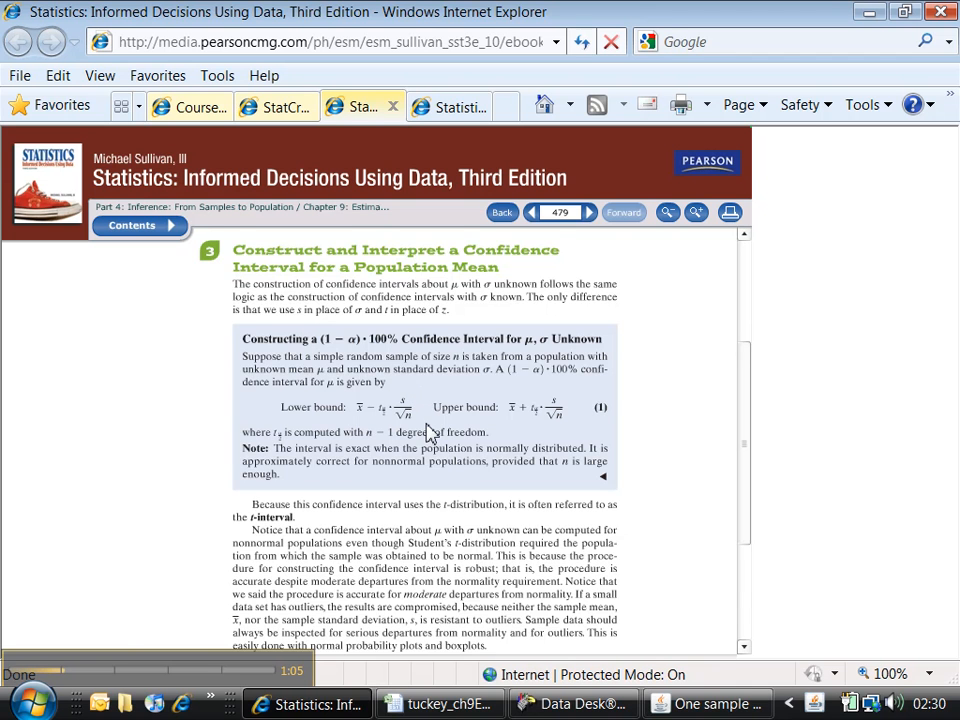
scroll(428, 435, down, 2)
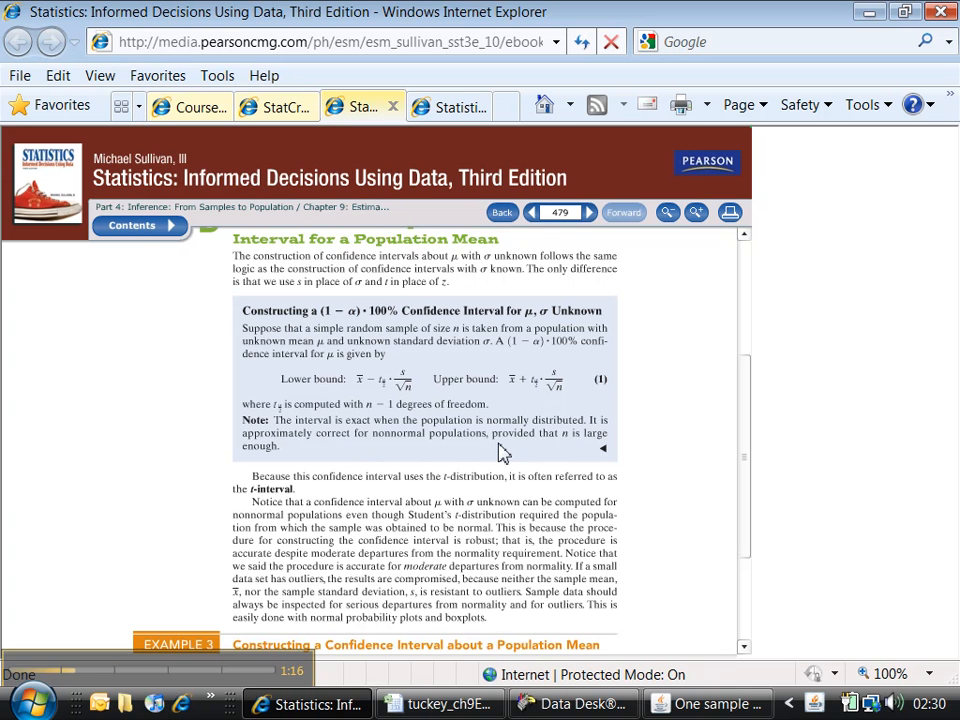
click(446, 119)
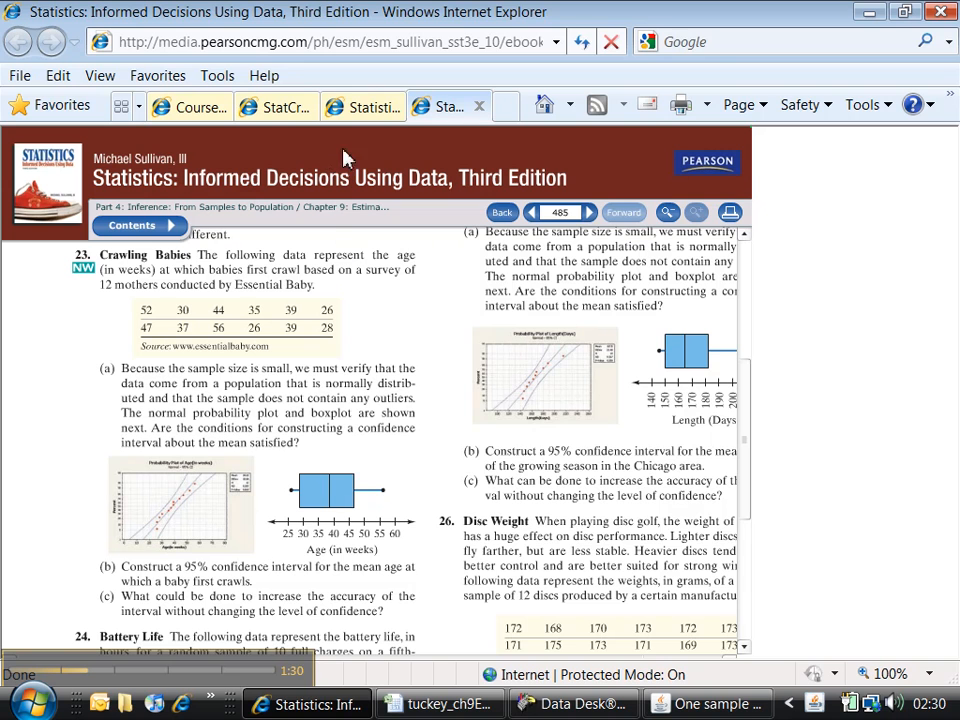
Step: In Excel, enter in B2 "a) Yes, we can make an interval because the data set is normally distributed with no outliers"
click(425, 706)
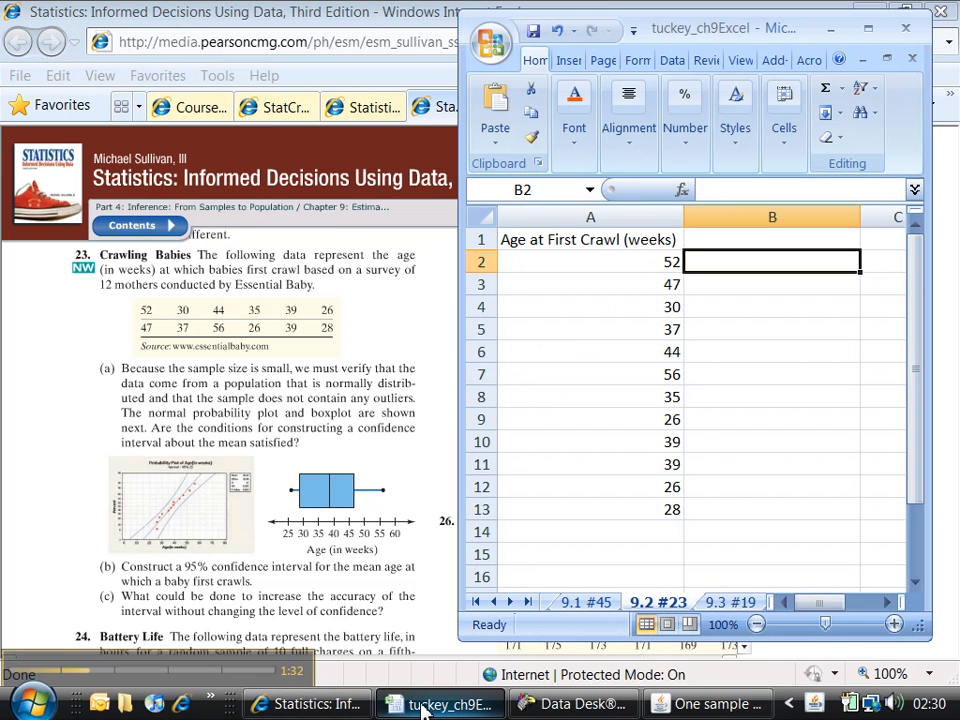
text(a)
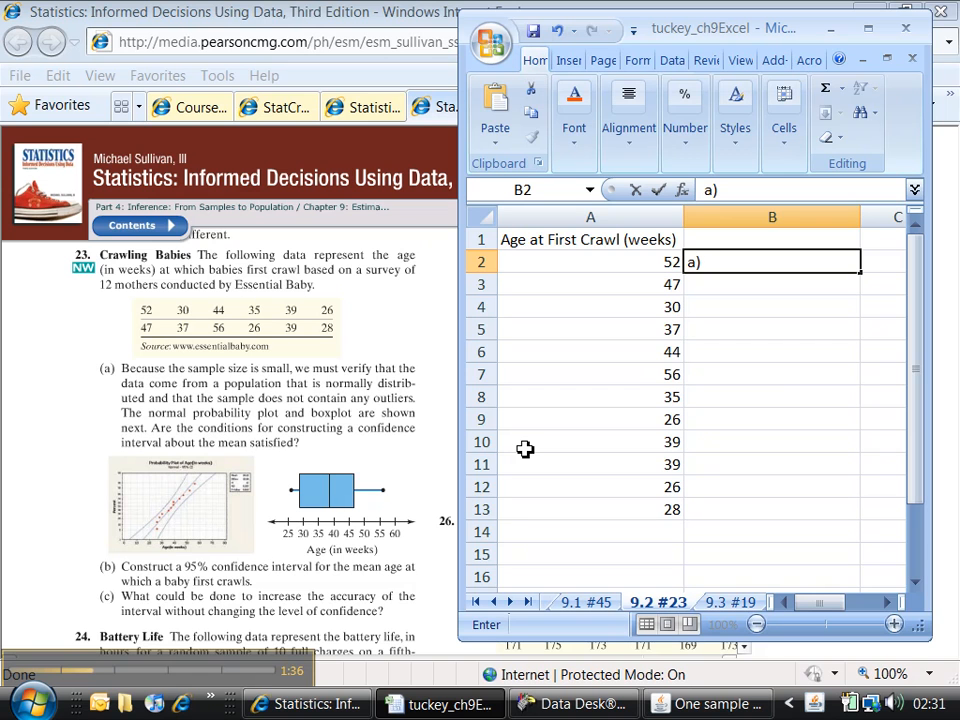
text() We)
key(BackSpace)
key(BackSpace)
text(Yes, we c)
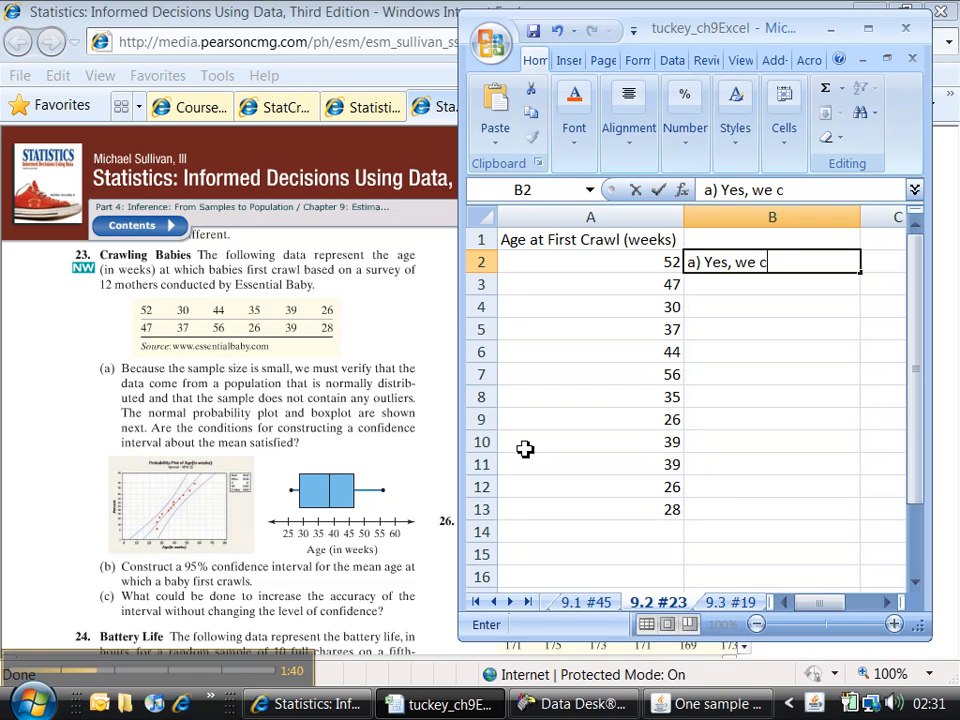
text(an make an interv)
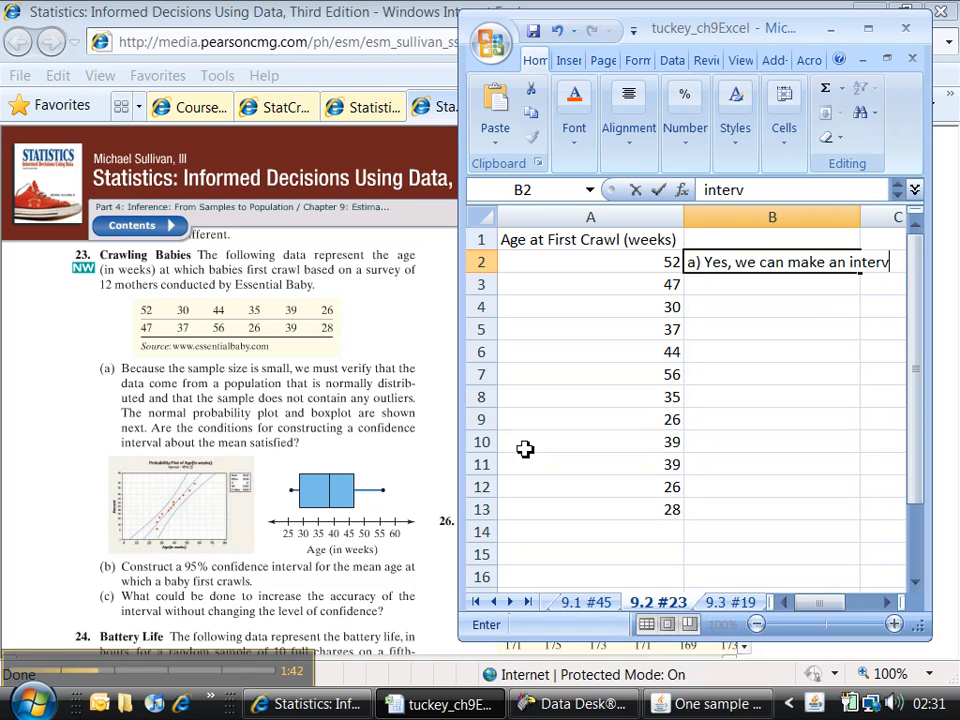
text(al because the )
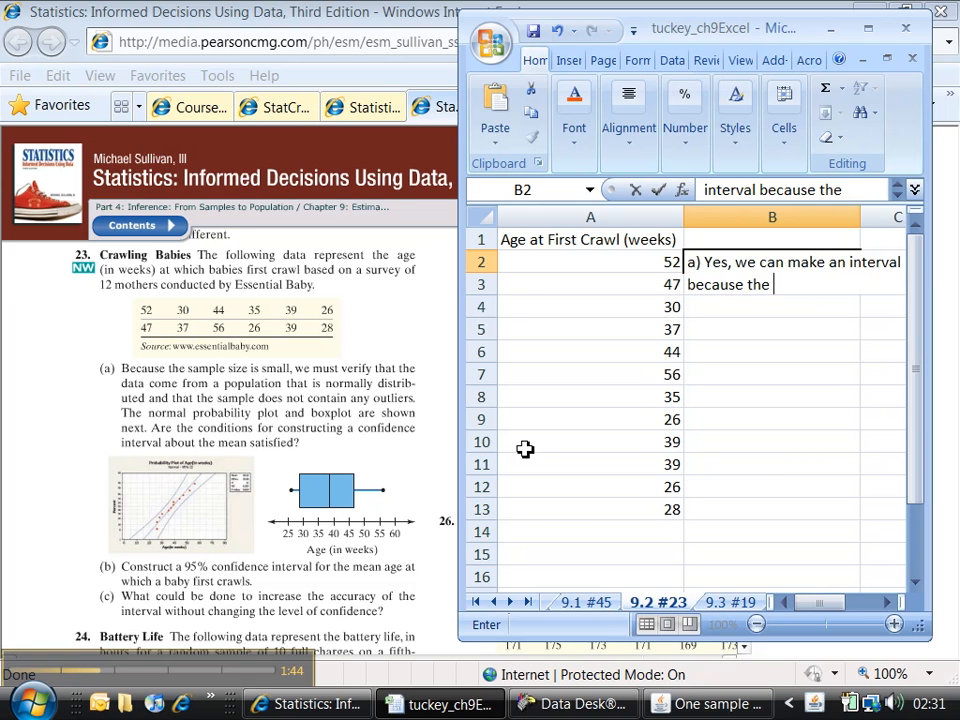
text(data is is normally dis)
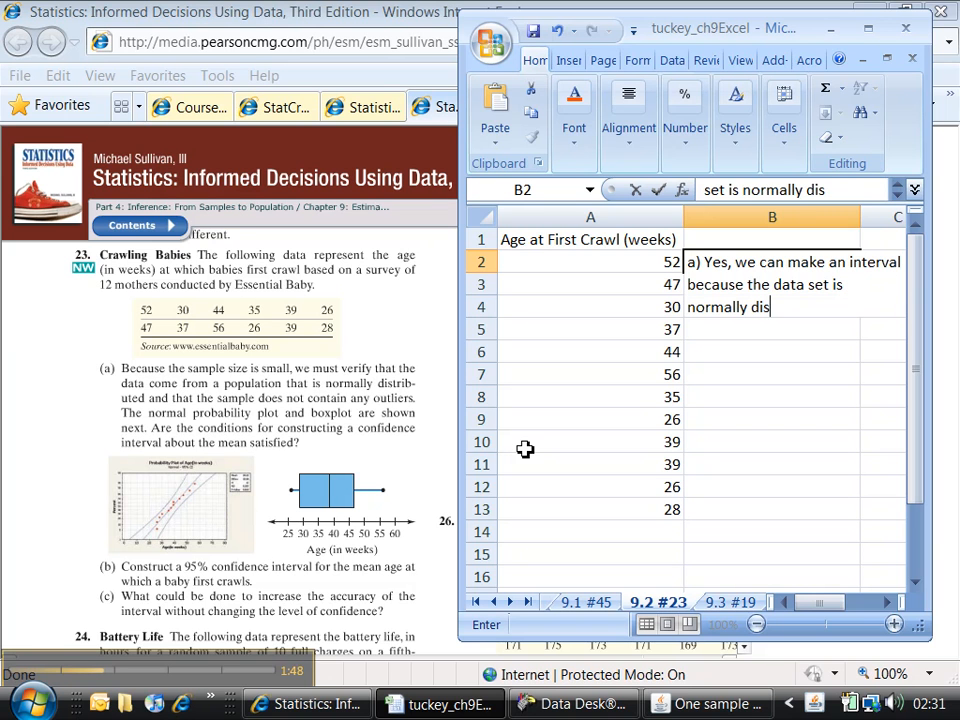
text(tributed with )
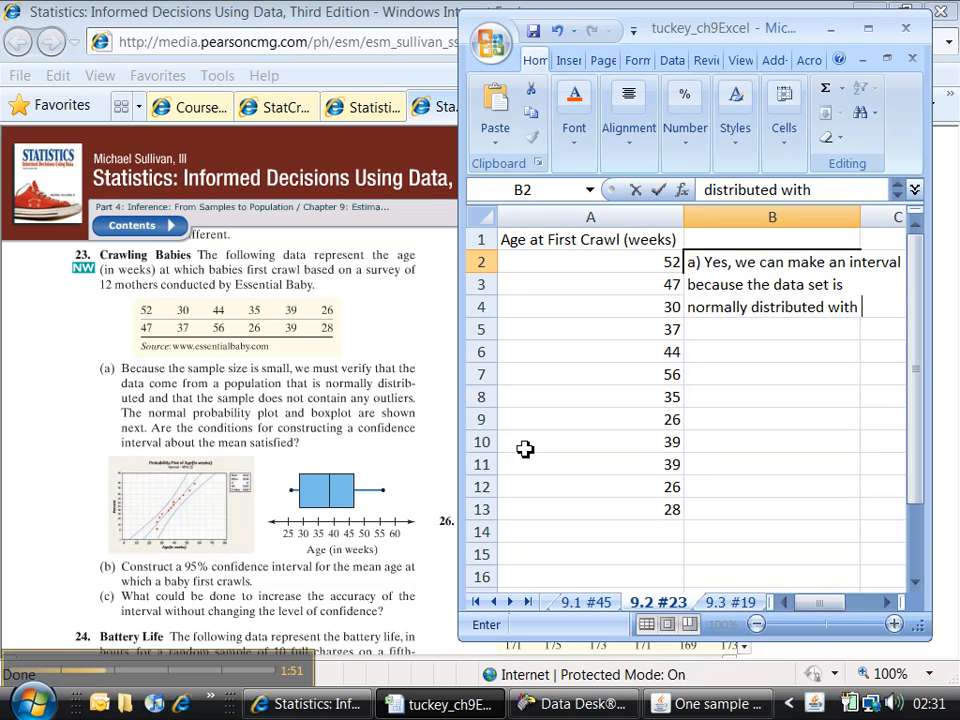
text(no outliers)
key(Return)
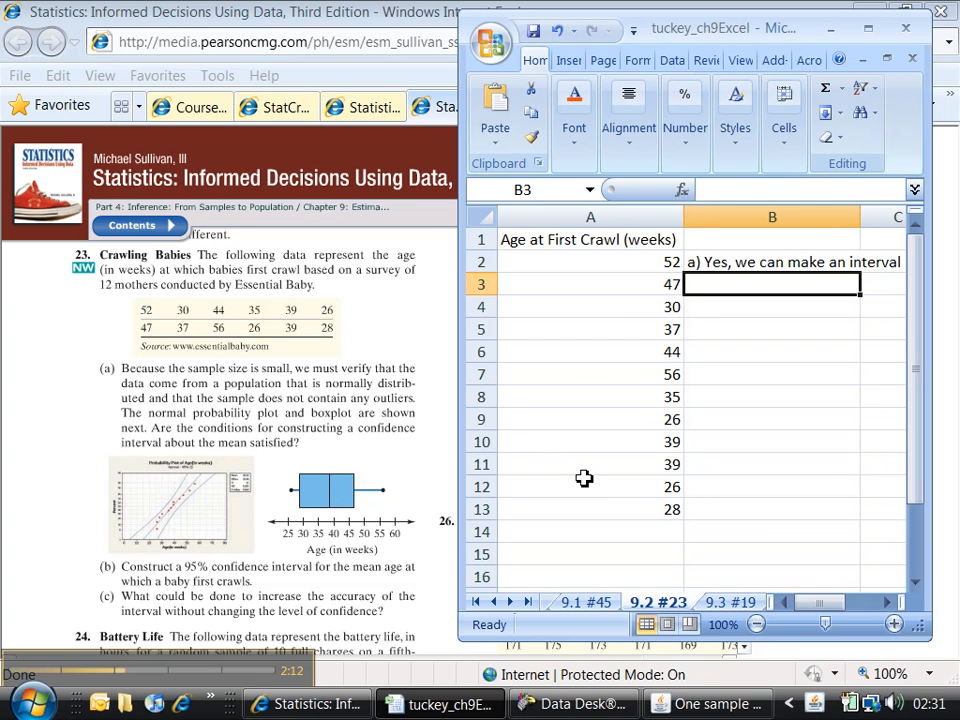
Step: Check the textbook's lower and upper bound formulas and degrees-of-freedom rule for the t-interval
scroll(584, 478, down, 1)
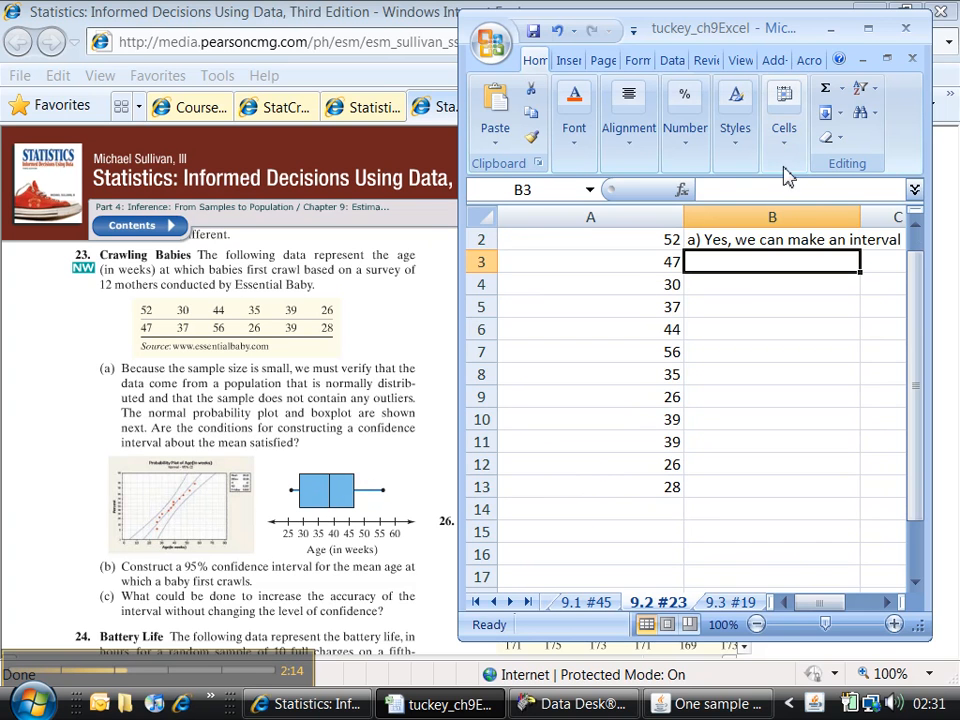
scroll(838, 570, up, 1)
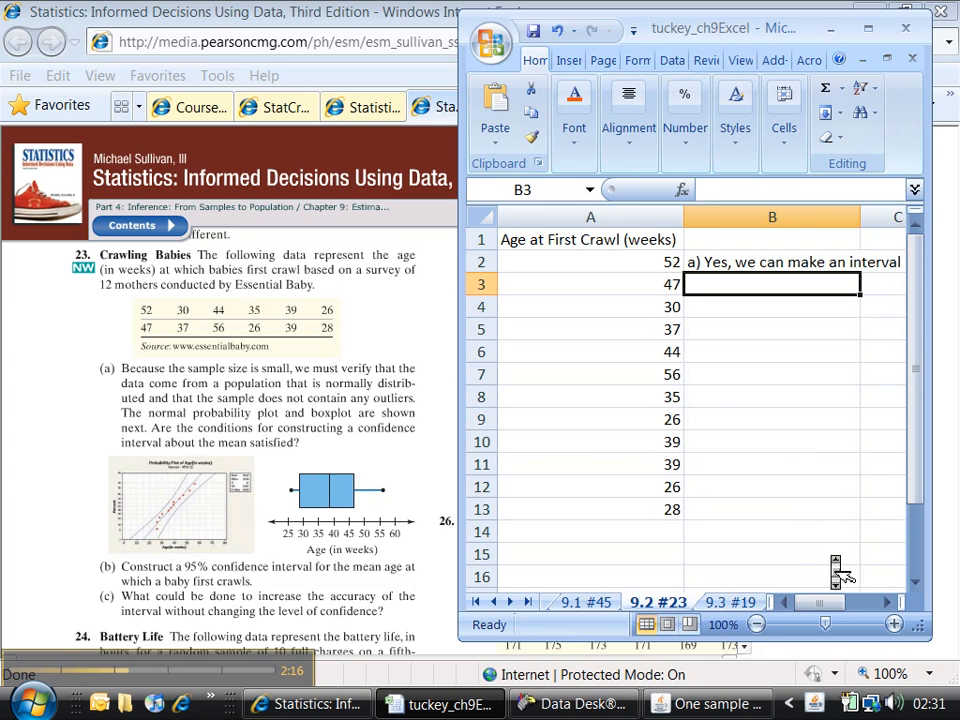
click(362, 107)
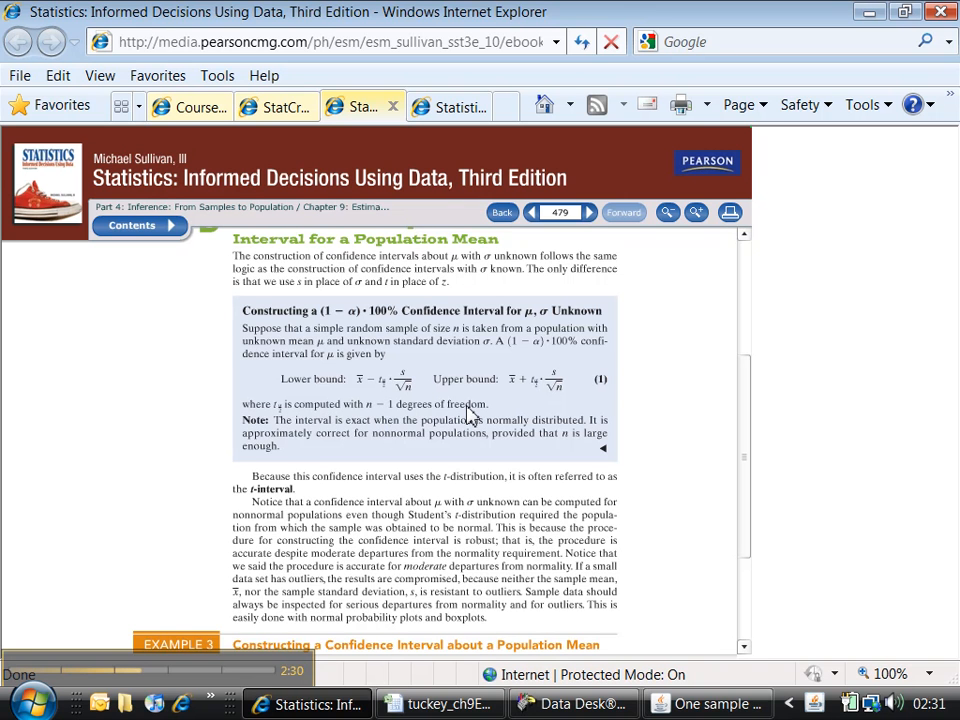
Step: Back in Excel, label B4 "x-bar" and calculate the average of A2:A13 in C4, enlarging the workbook window to full screen
click(445, 703)
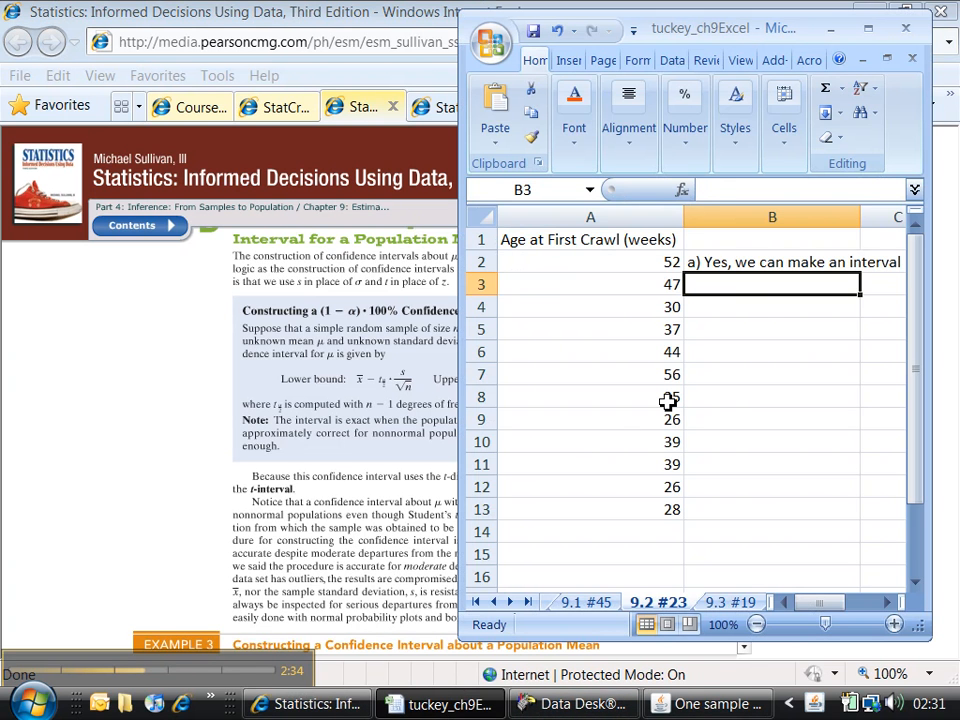
key(Tab)
key(Return)
key(Left)
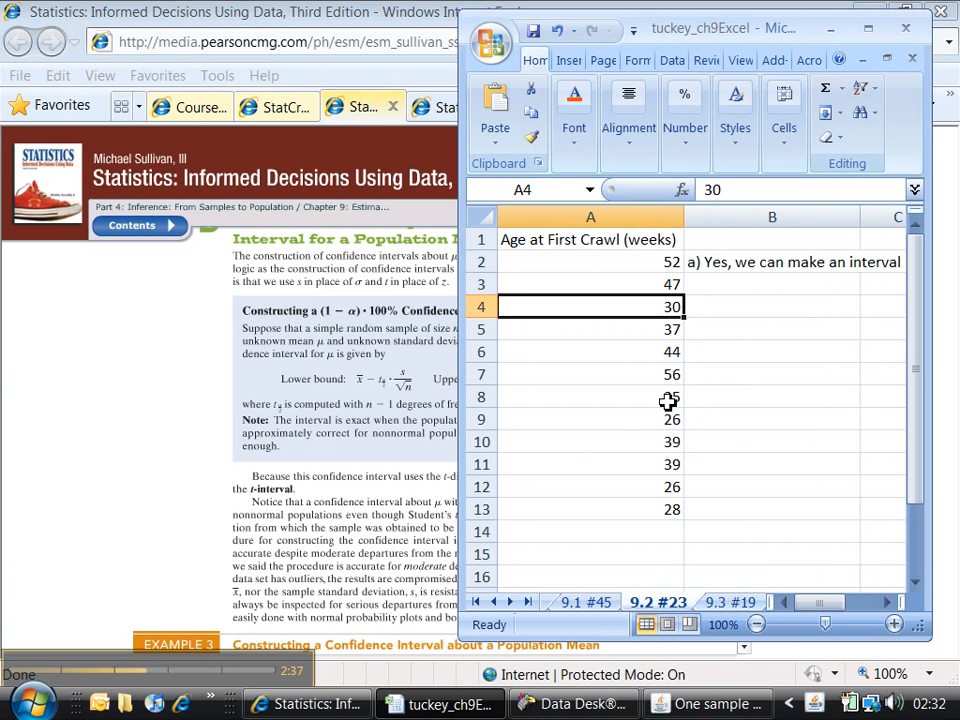
drag(934, 287, 955, 281)
click(722, 310)
text(x-bar)
key(Tab)
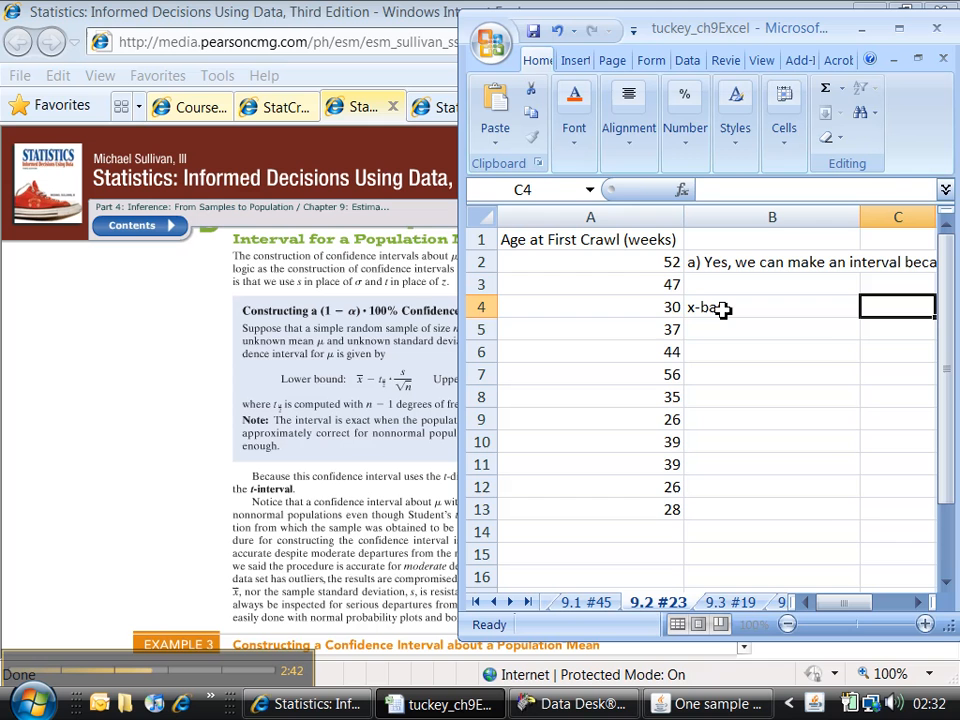
text(=average)
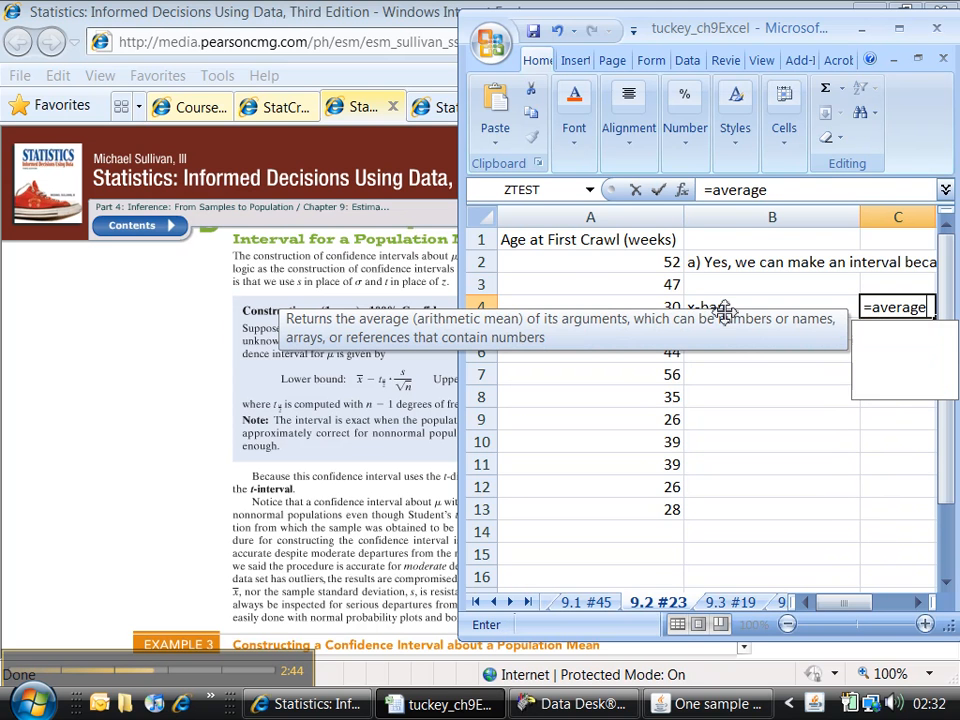
click(899, 30)
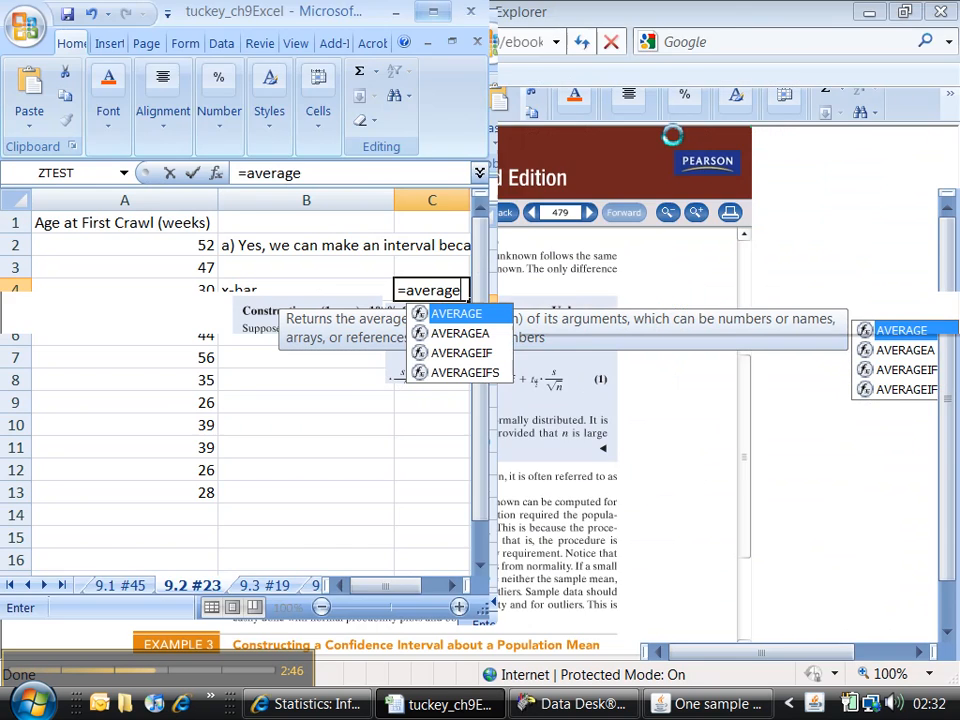
text(()
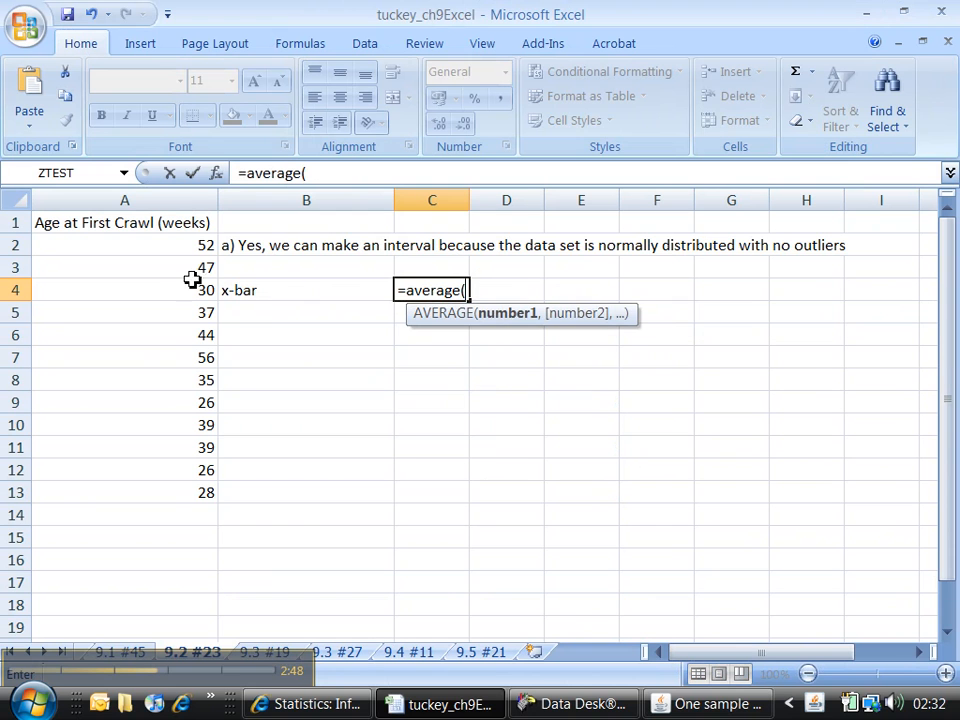
drag(169, 249, 184, 484)
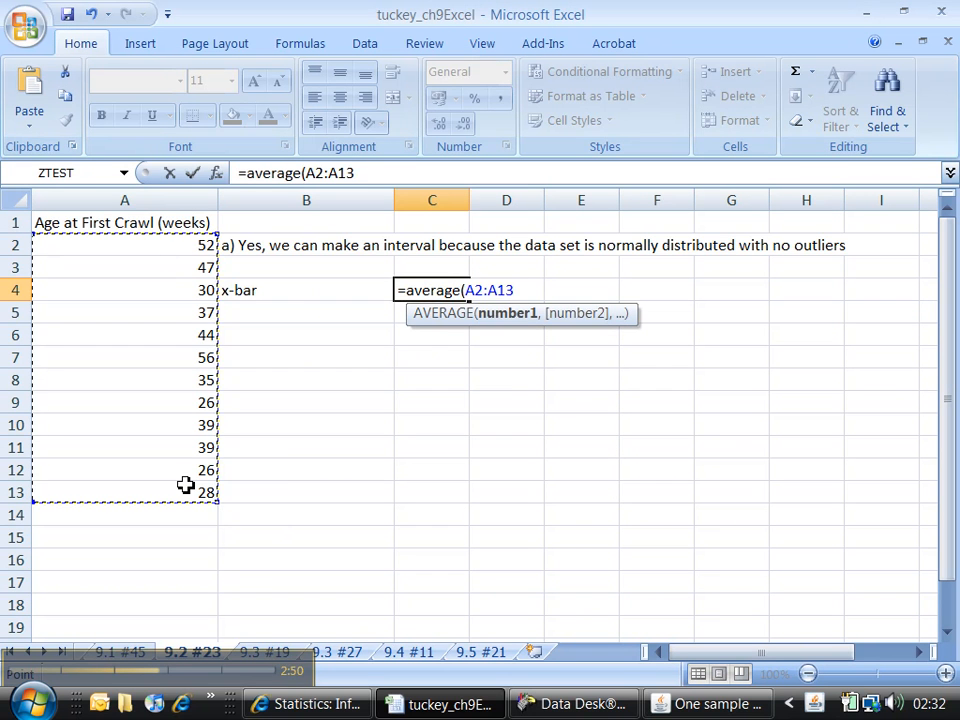
key(Return)
Step: Label B5 "s" and calculate the sample standard deviation of A2:A13 in C5 with STDEV
text(s)
key(Tab)
text(=st)
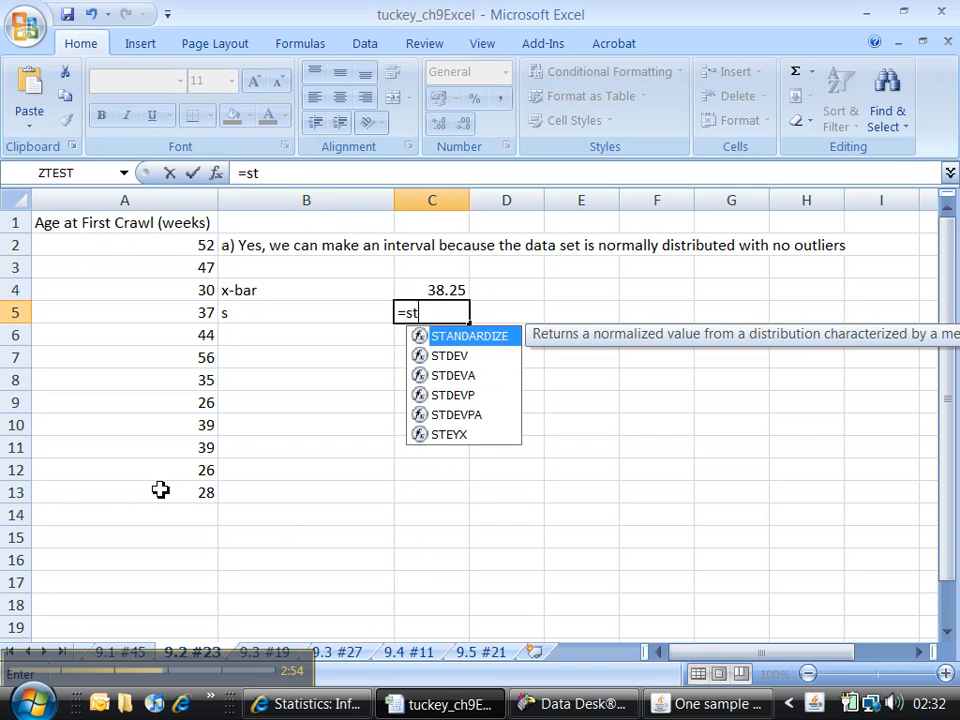
text(dev()
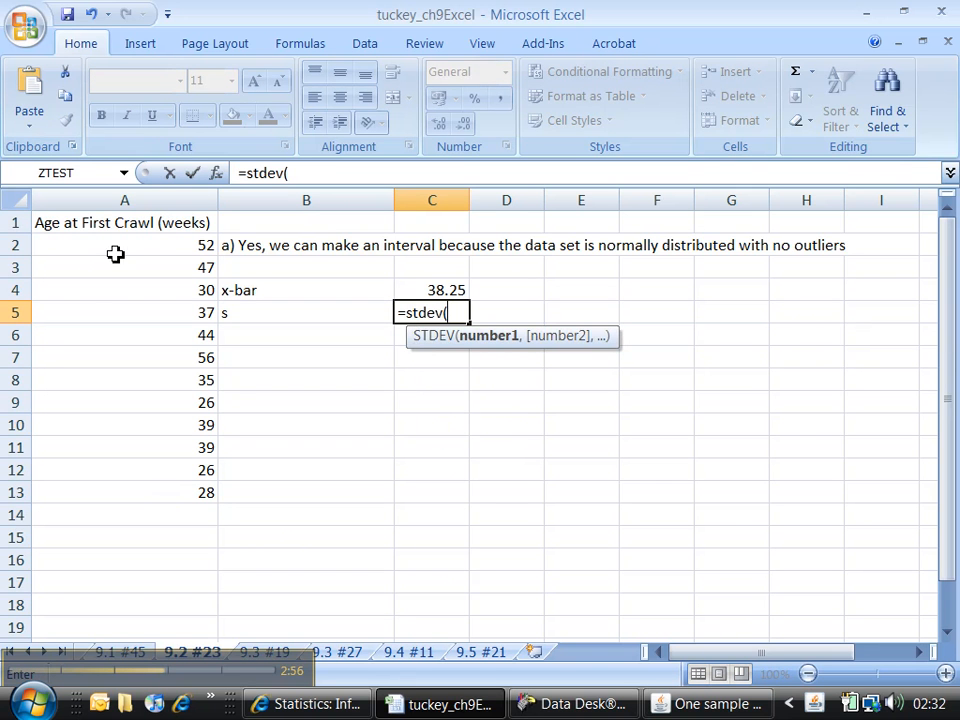
drag(122, 244, 123, 488)
key(Return)
Step: Label B6 "n" and compute the sample size in C6 with =COUNT(A2:A13)
text(n)
key(Tab)
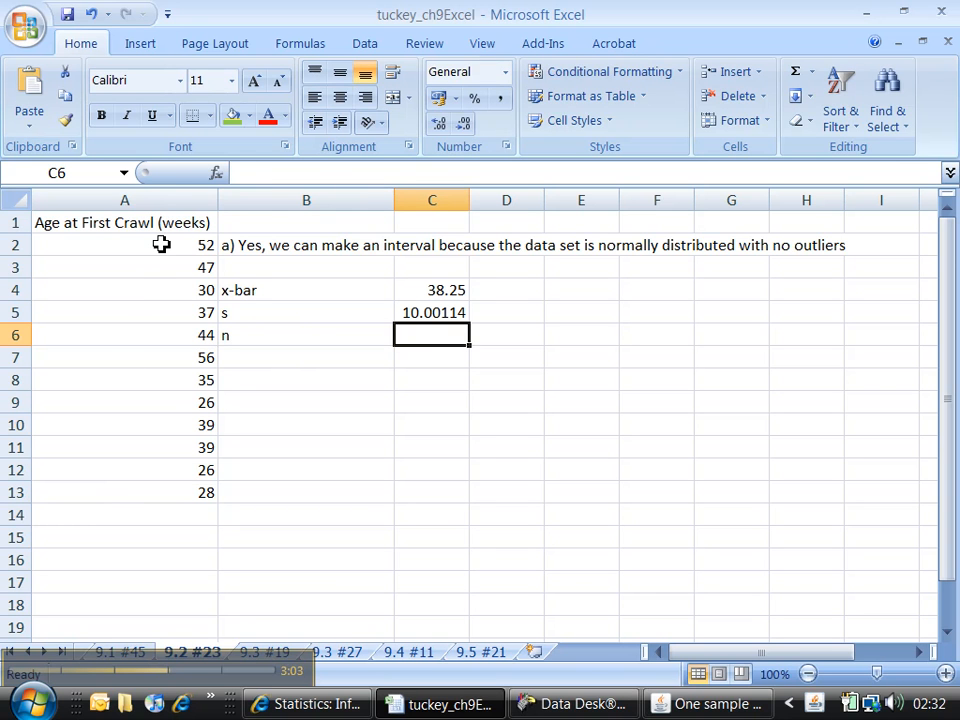
text(=)
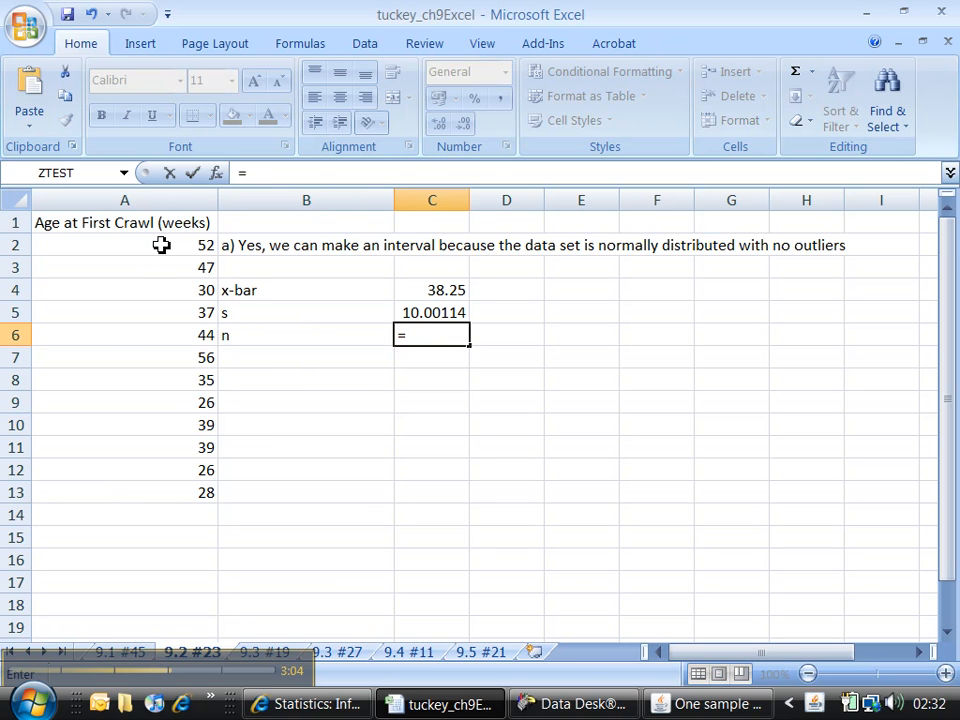
text(COUNT()
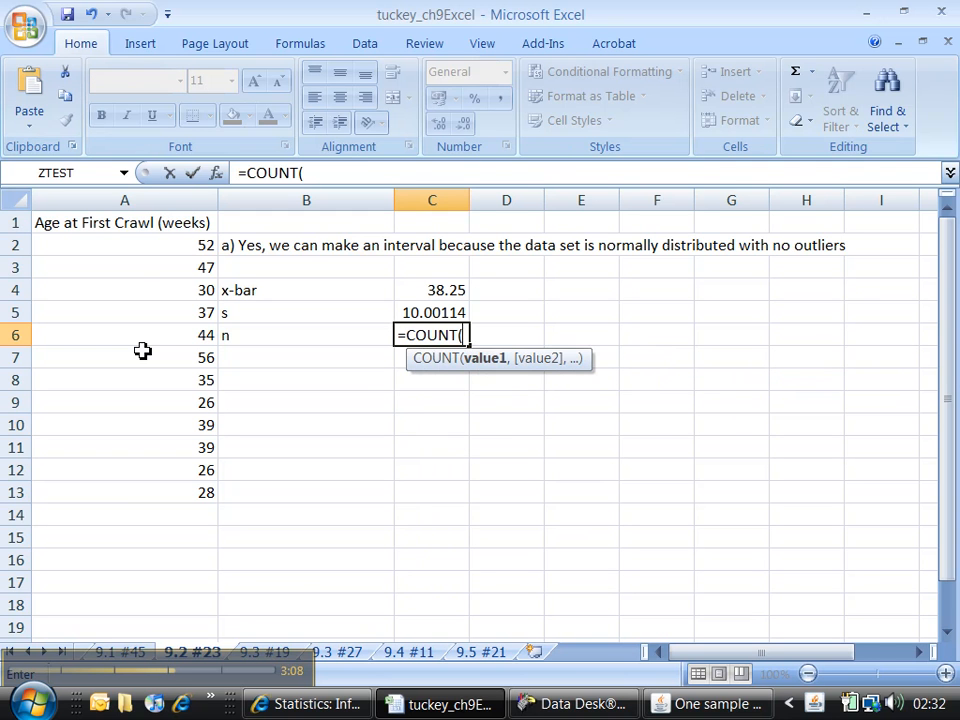
drag(146, 251, 144, 499)
text())
key(Return)
click(448, 332)
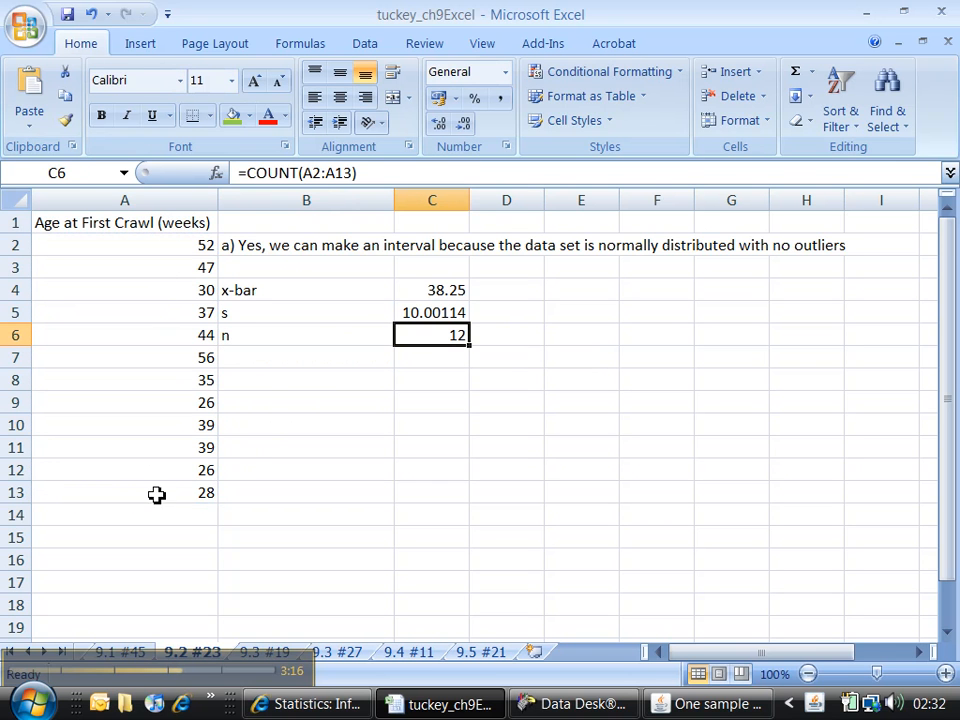
Step: Label B7 "Degrees of Freedom" and calculate it in C7 as the sample size in C6 minus 1
click(284, 364)
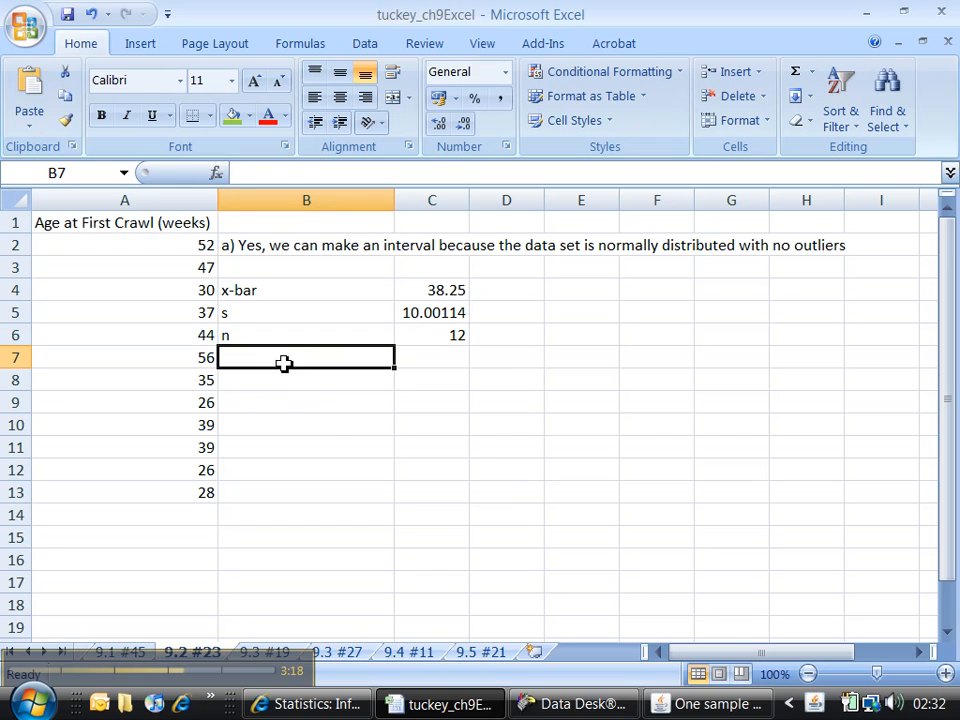
text(Degr)
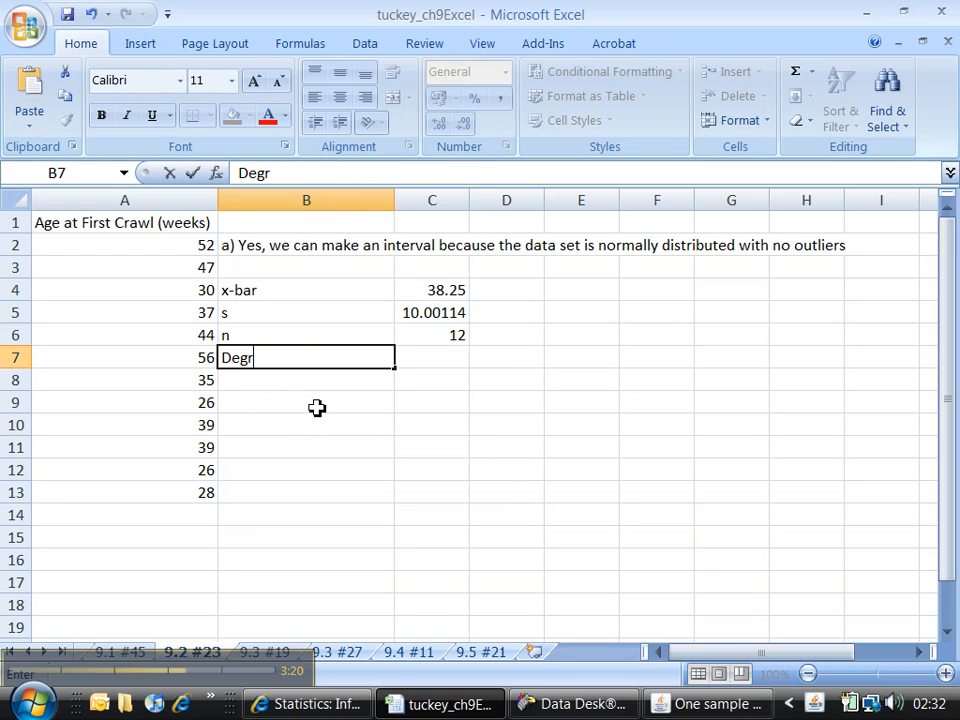
text(ees of Freedom)
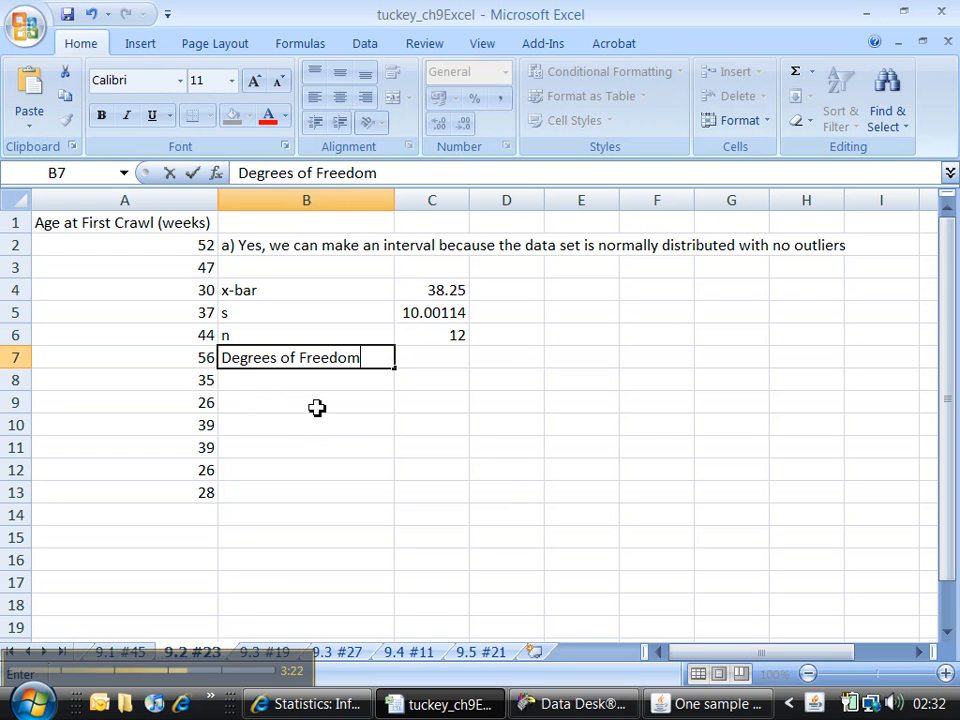
key(Tab)
text(-)
key(Escape)
text(=)
click(447, 331)
text(-)
text(1)
key(Return)
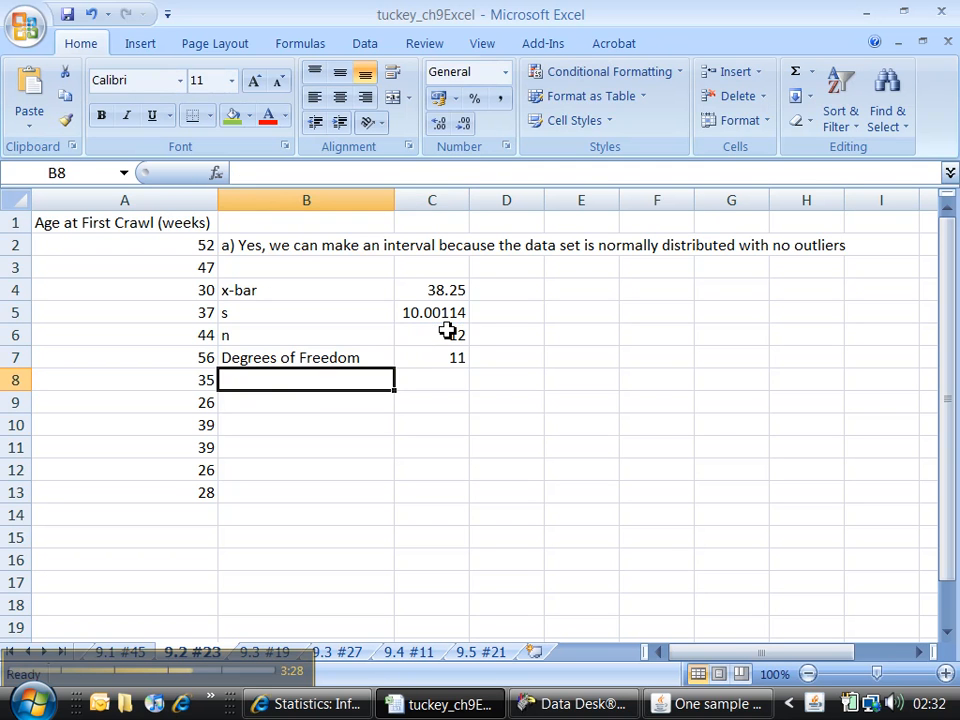
Step: Label cell B8 "C-level" below the Degrees of Freedom row
click(365, 404)
key(Up)
text(C-level)
key(Tab)
Step: Check exercise 23's confidence level in the Internet Explorer textbook tab and, back in Excel, enter 0.95 in C8
click(318, 704)
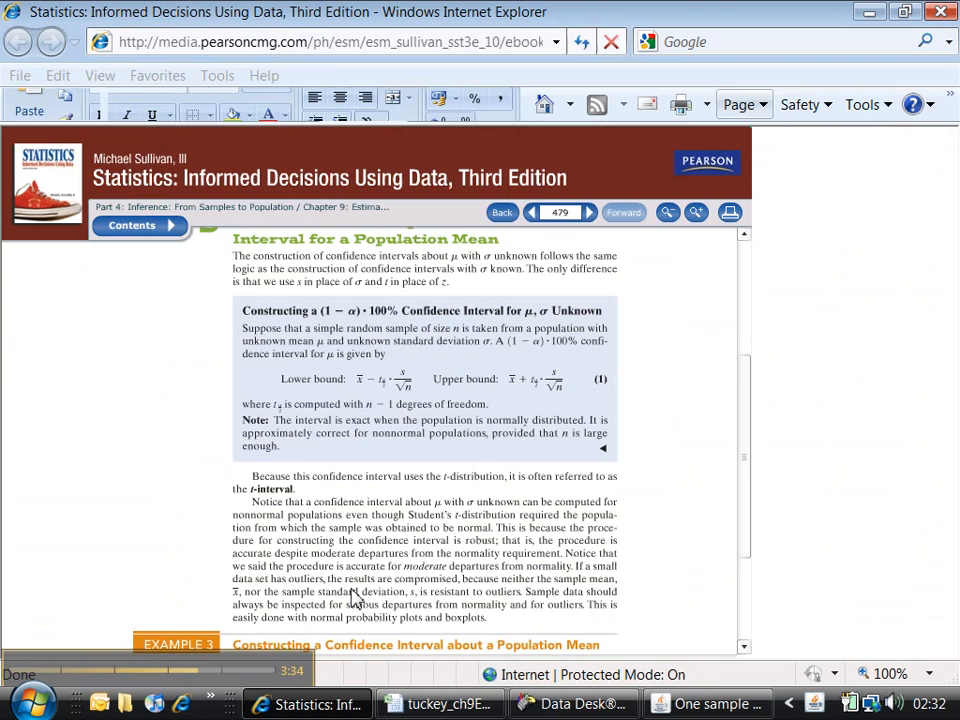
click(447, 106)
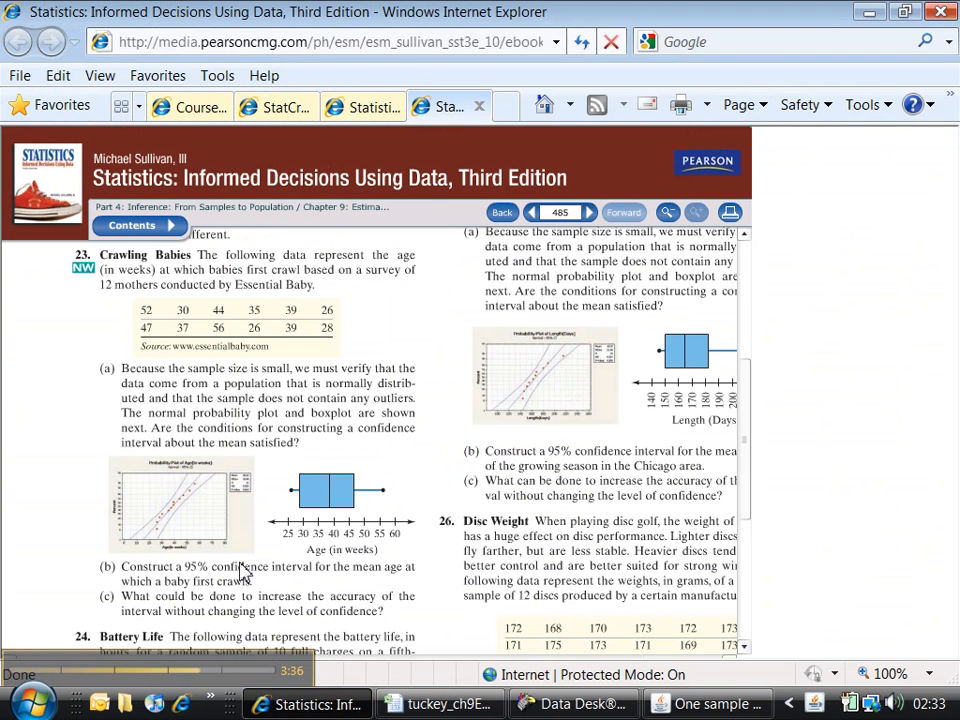
click(445, 704)
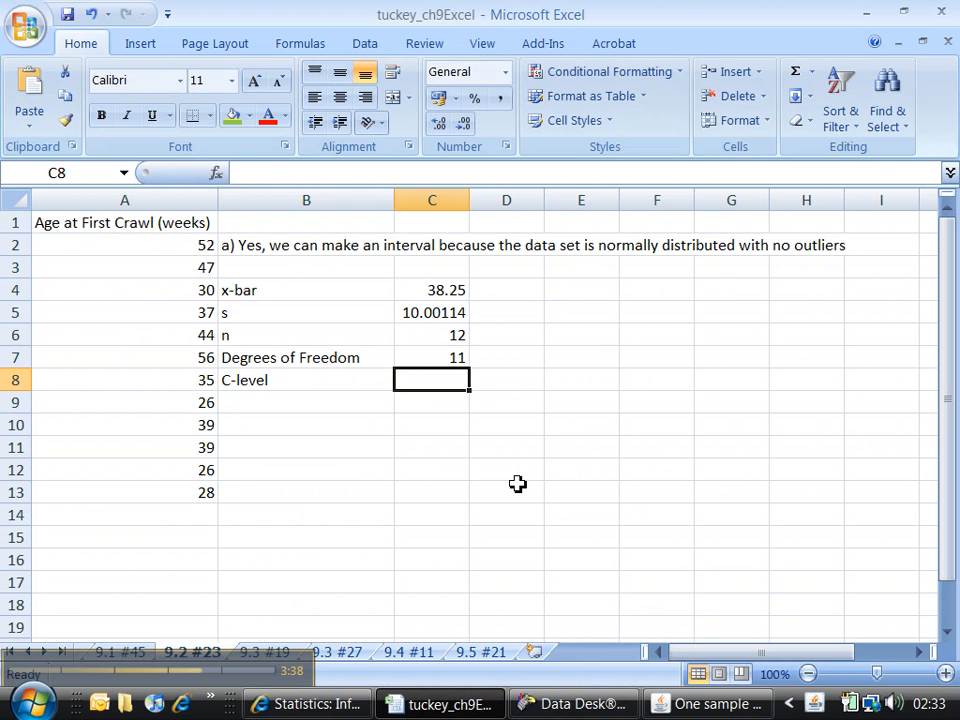
text(0.95)
key(Return)
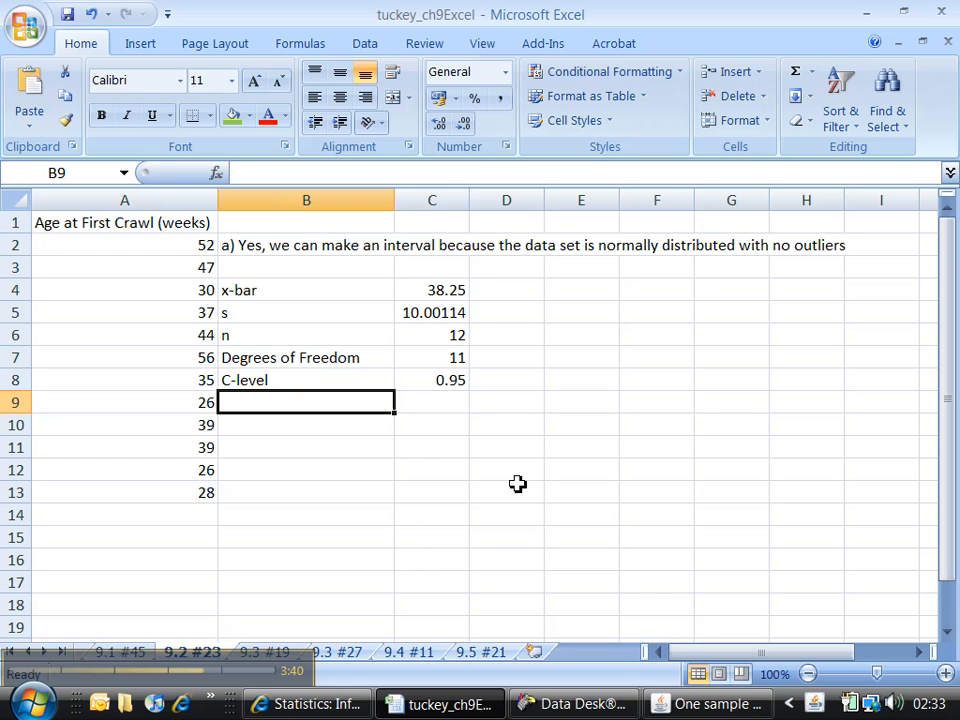
Step: Label B9 "Alpha" and calculate it in C9 as 1 minus the confidence level in C8
text(Alh)
key(BackSpace)
text(pha)
key(Tab)
text(=1)
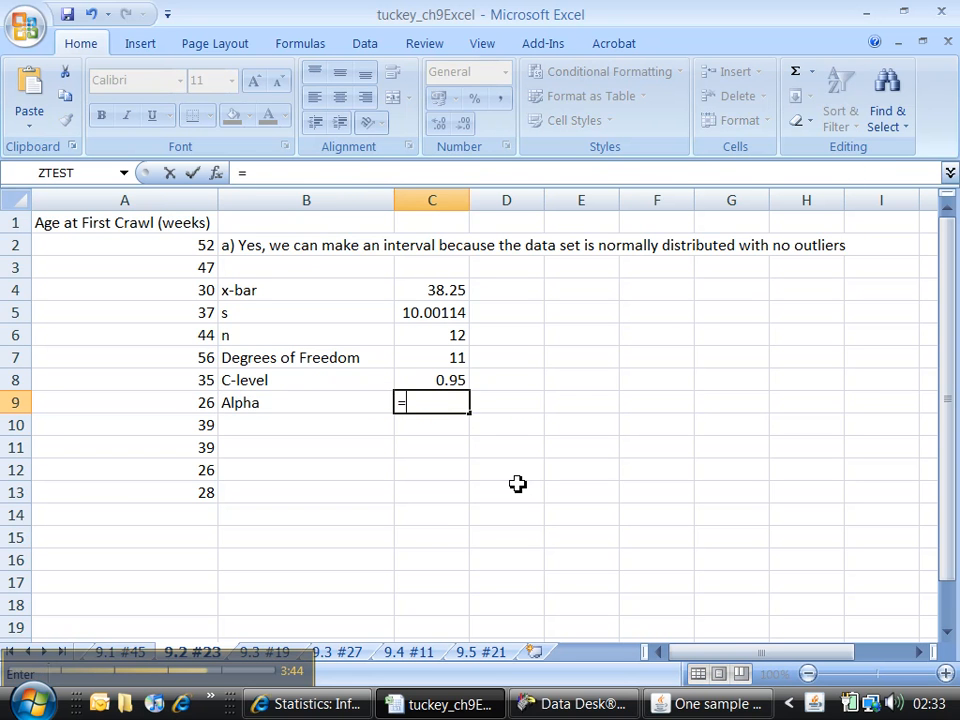
text(-)
click(437, 376)
key(Return)
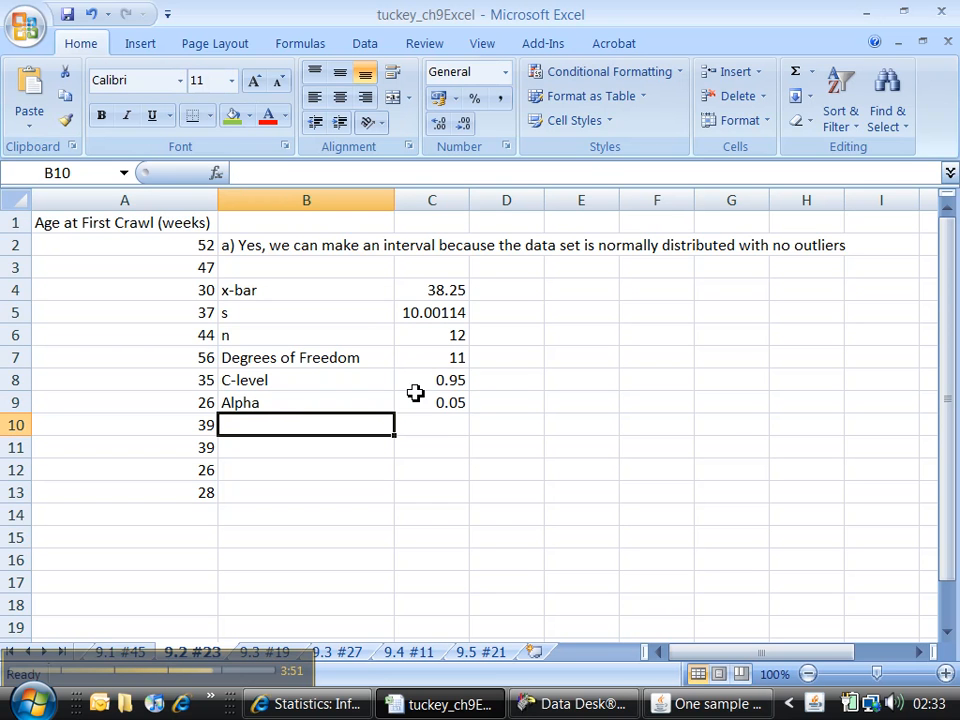
Step: Extend the label in B9 to read "Alpha (BOTH tails)"
click(336, 401)
click(301, 174)
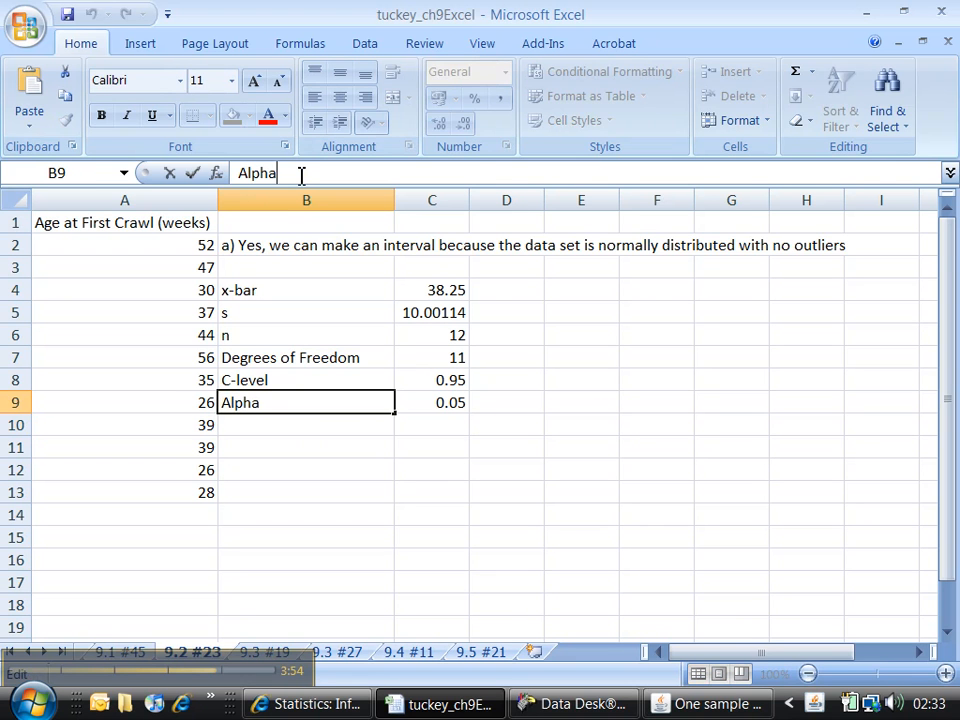
text((BOTH tails))
key(Return)
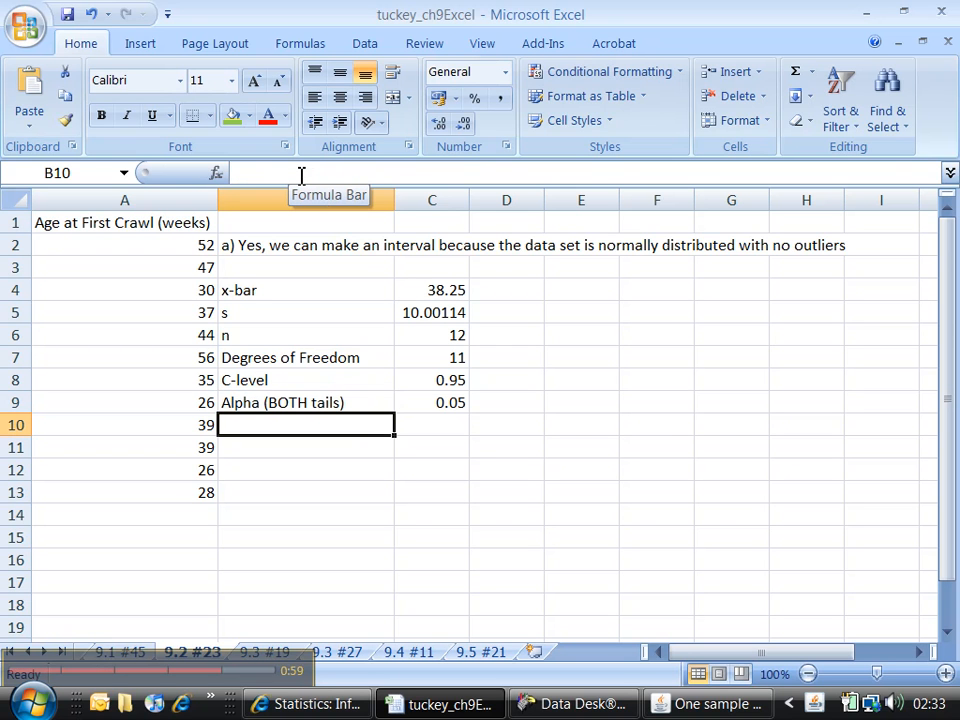
text(C)
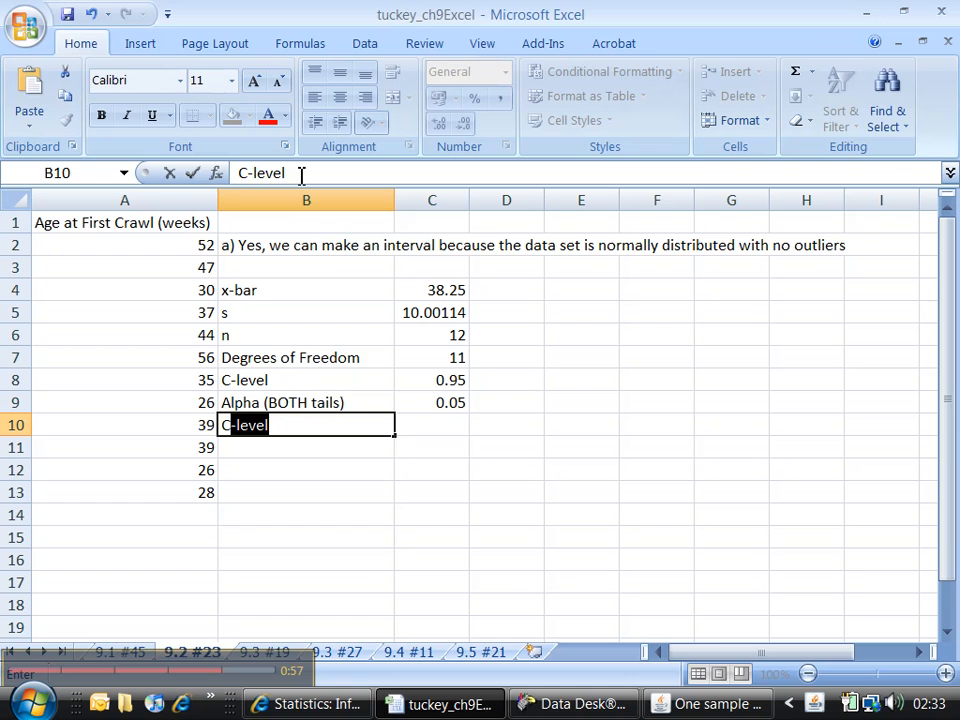
text(ritic)
key(BackSpace)
key(BackSpace)
key(BackSpace)
key(BackSpace)
key(BackSpace)
key(BackSpace)
Step: Label B10 "t-alpha/2" and calculate the critical t value in C10 with =TINV(C9,C7)
text(t-alpha/2)
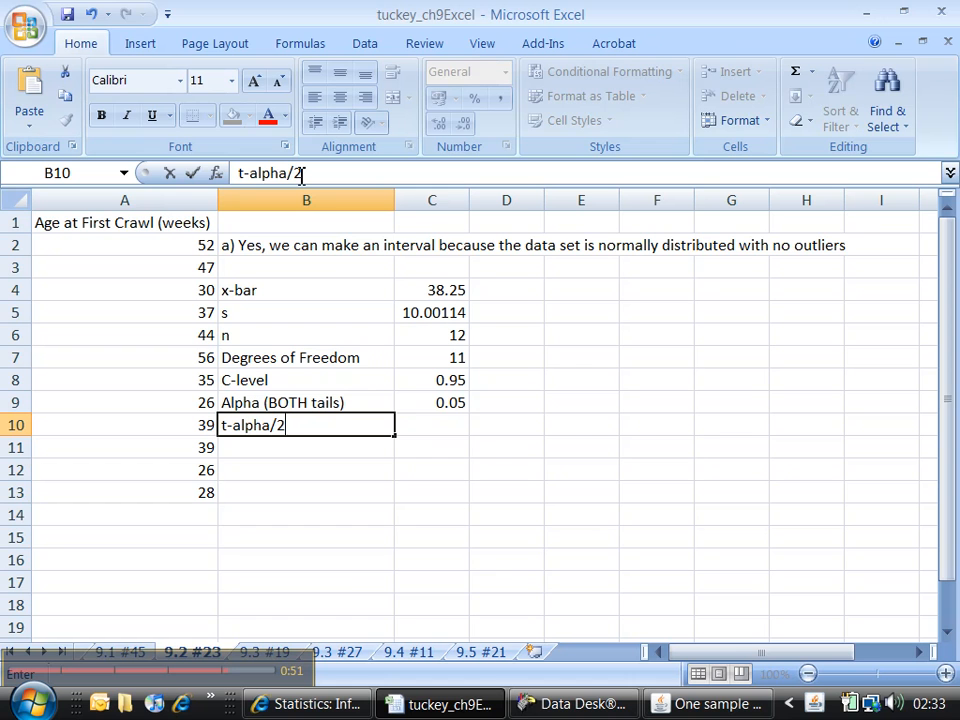
key(Tab)
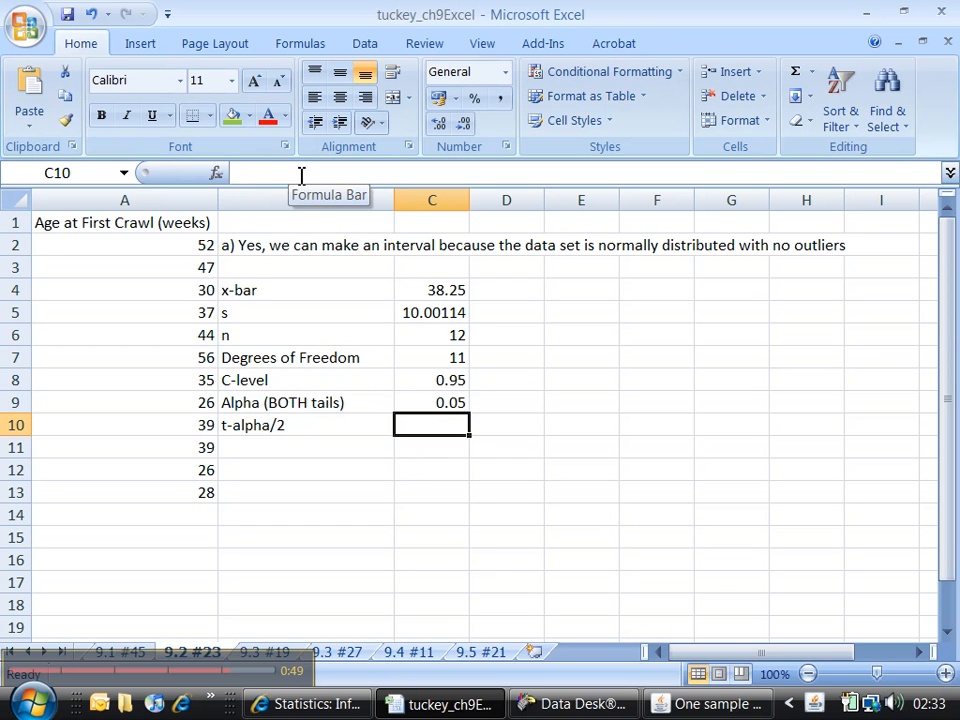
text(=T)
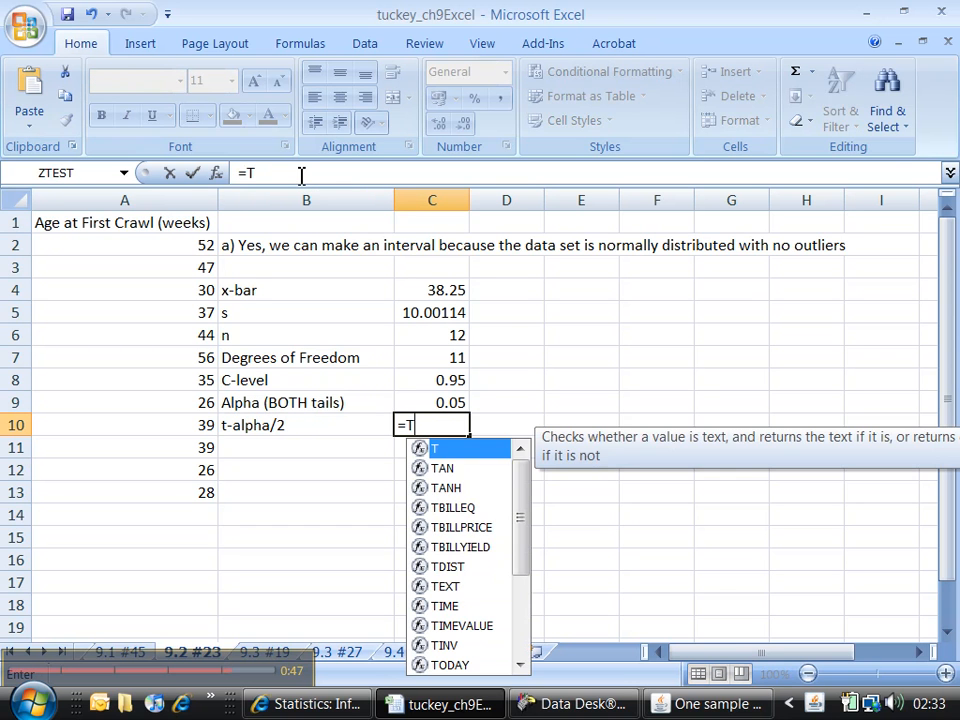
text(INV()
click(421, 400)
text(,)
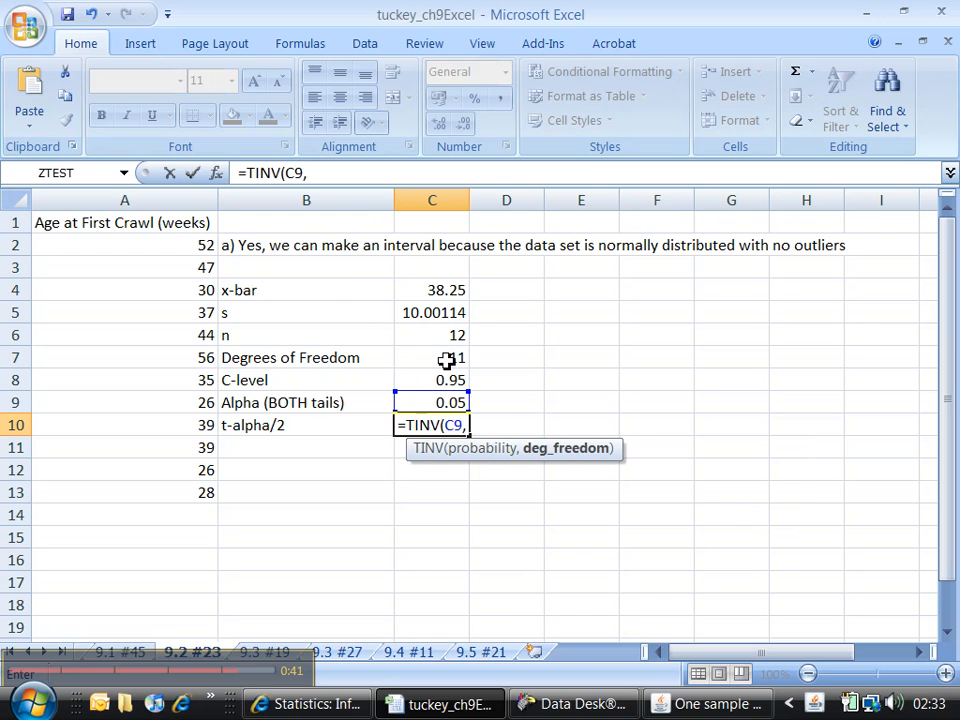
click(446, 360)
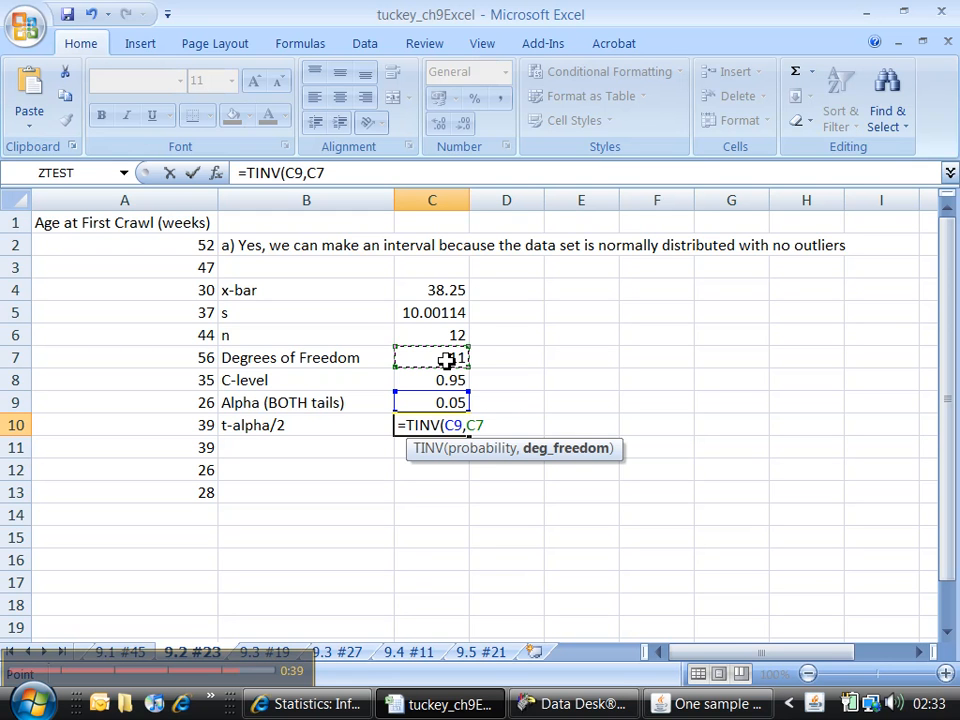
text())
key(Return)
click(429, 426)
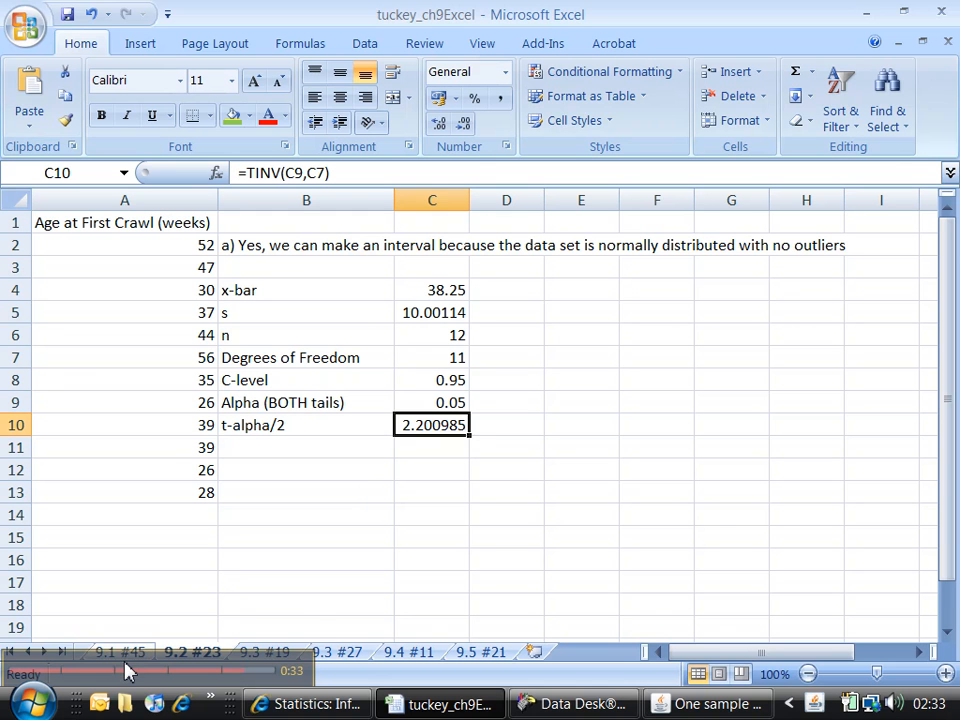
mouse_move(129, 660)
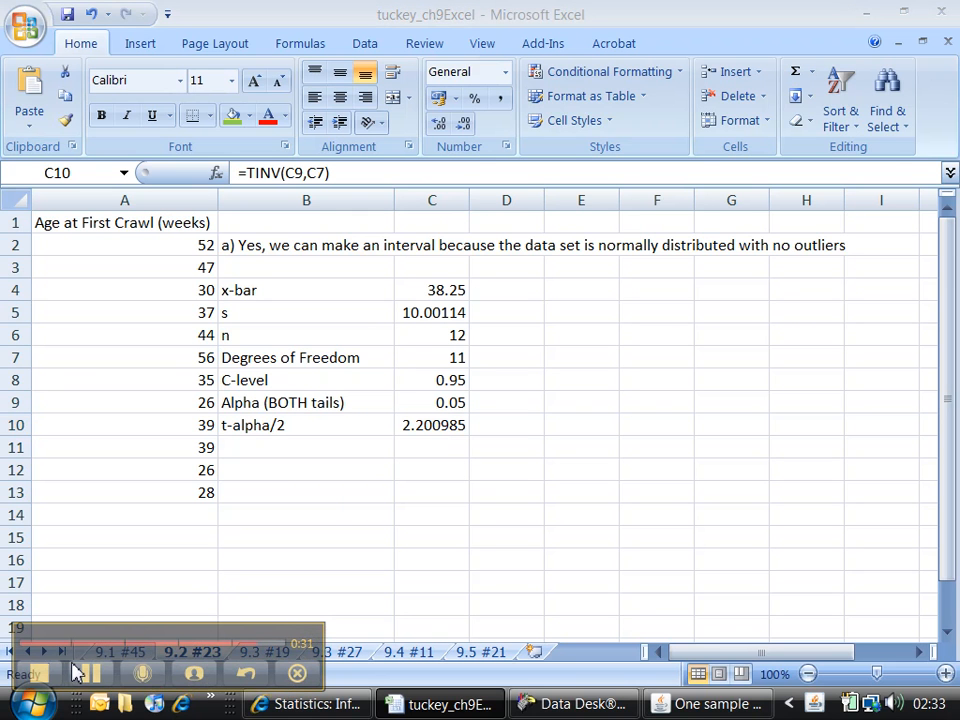